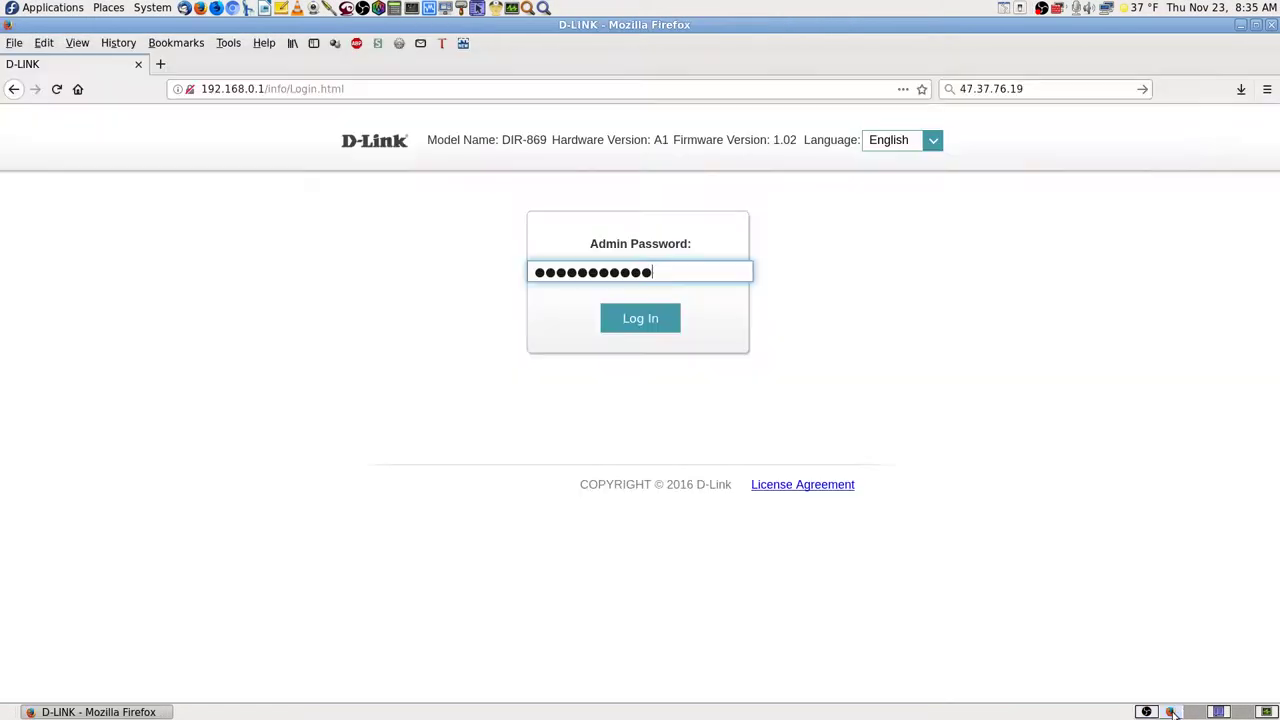
- Sign in to the DIR-869 admin page, then switch to the other desktop workspace
{"action": "left_click", "coordinate": [640, 322]}
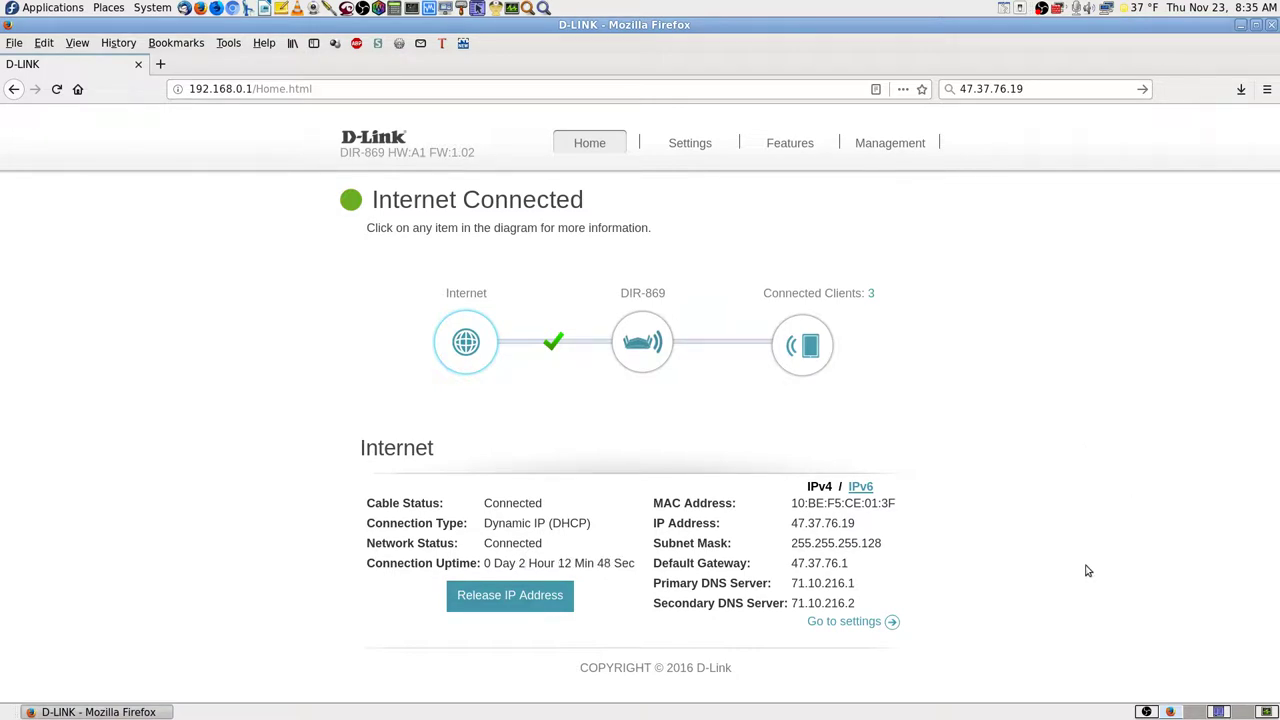
{"action": "left_click", "coordinate": [1148, 712]}
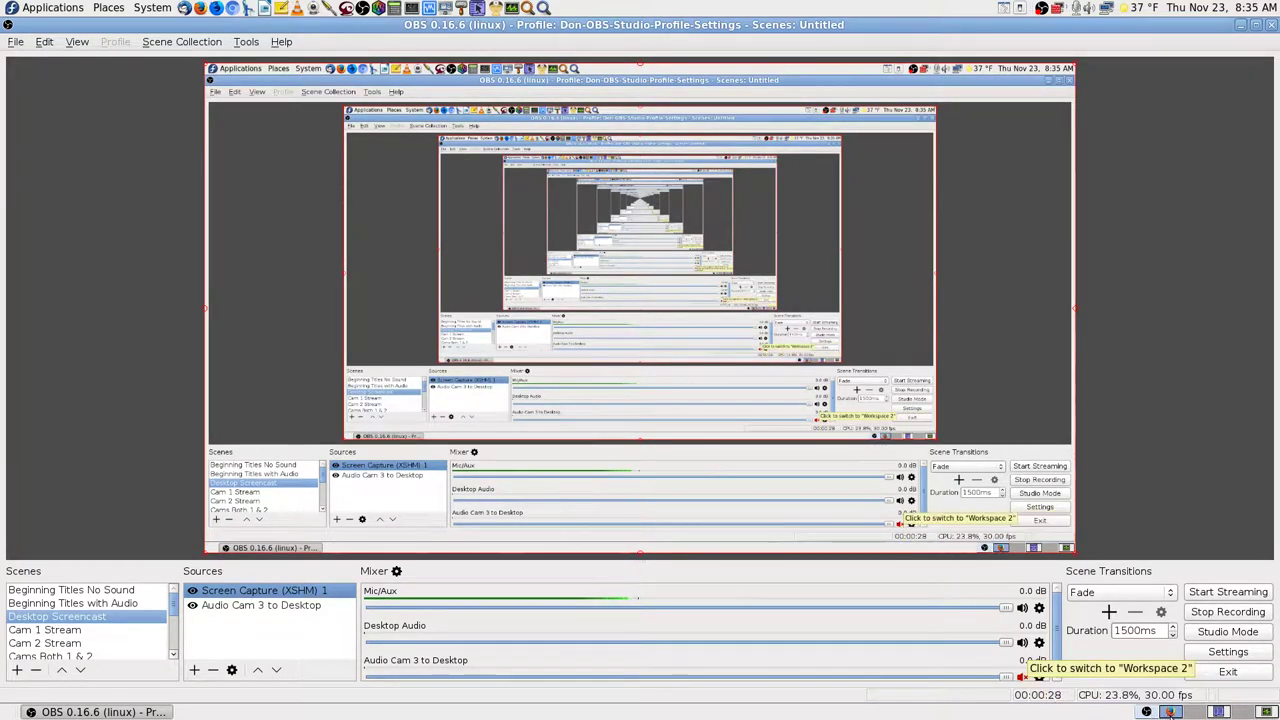
{"action": "left_click", "coordinate": [1170, 712]}
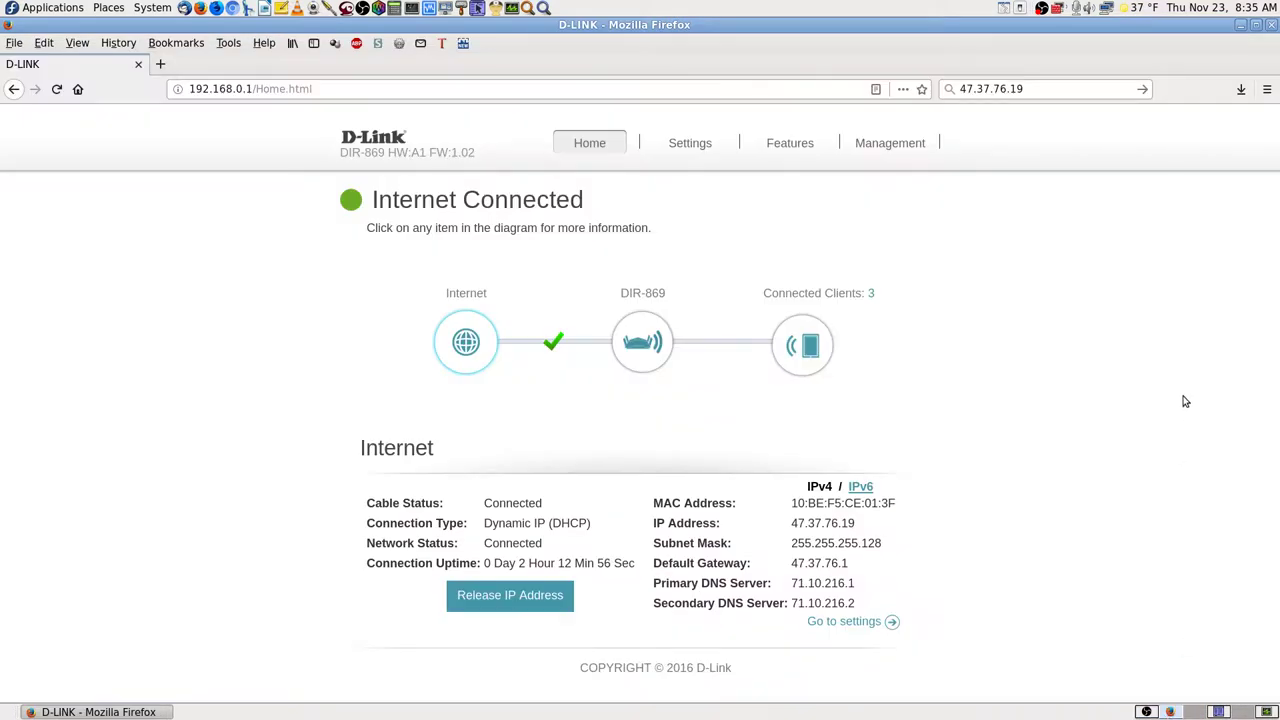
{"action": "left_click", "coordinate": [1148, 712]}
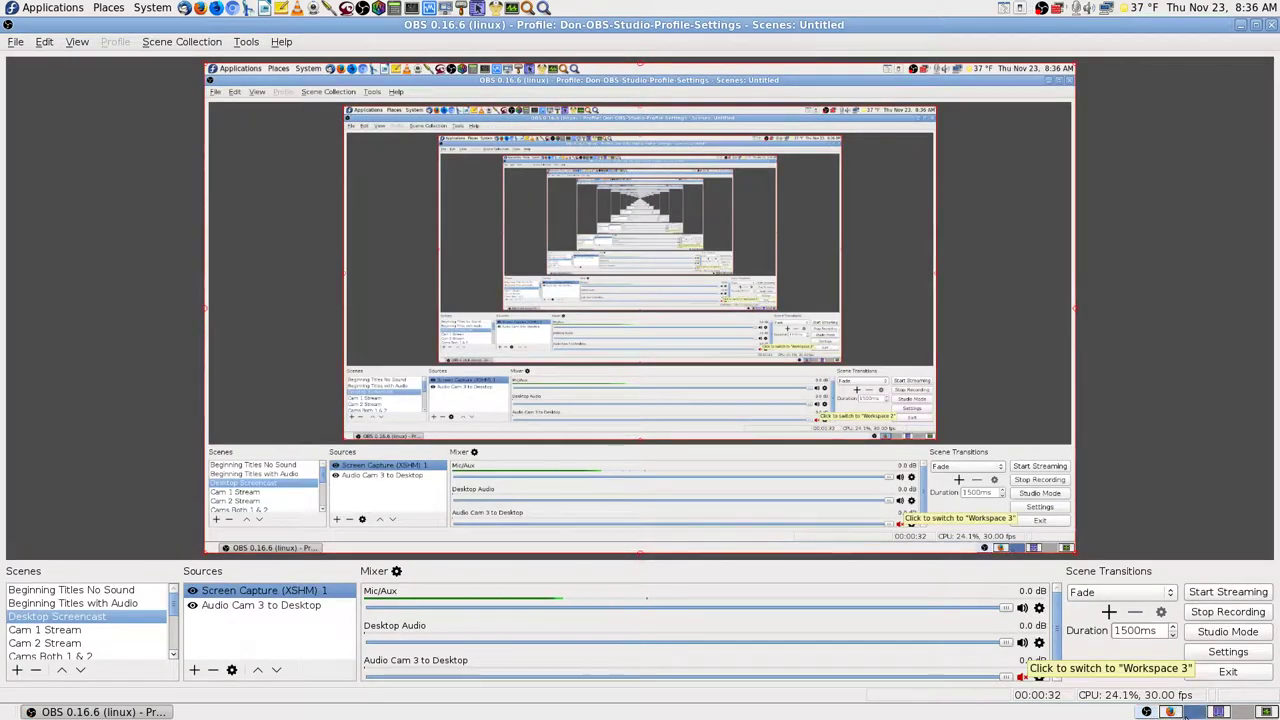
{"action": "left_click", "coordinate": [1170, 712]}
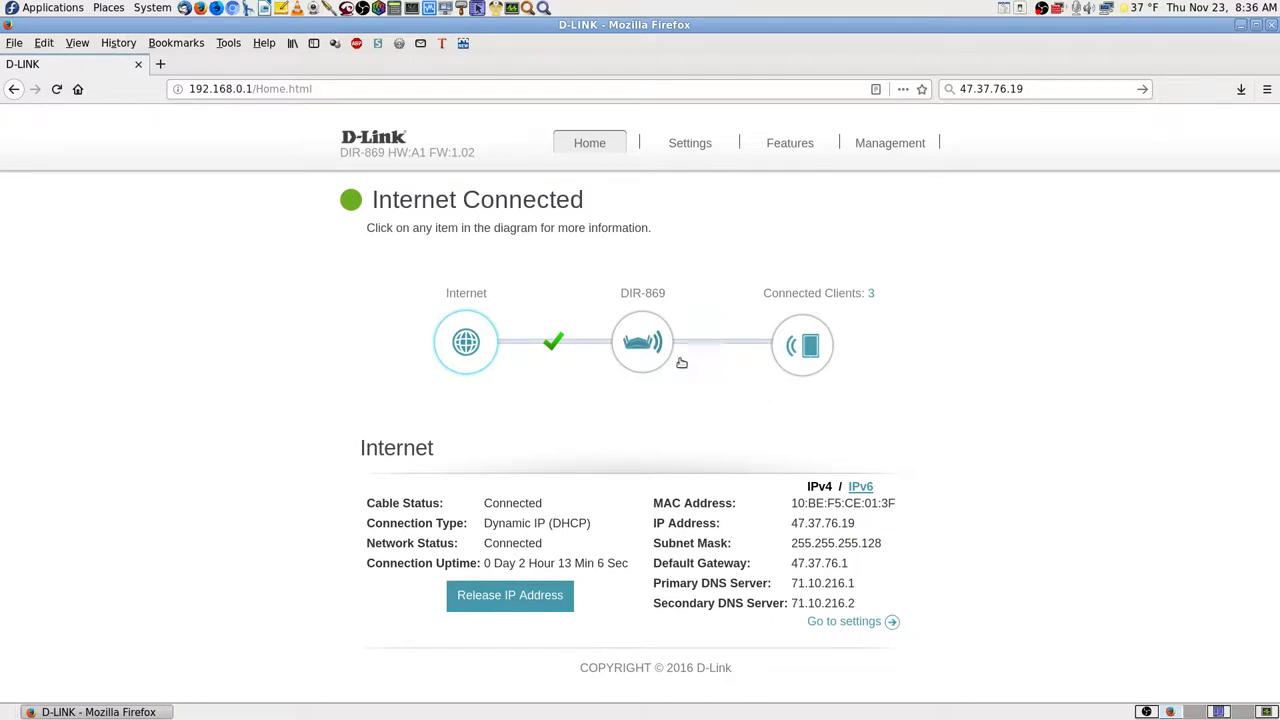
- From the Connected Clients list, reserve bishopco's current address 192.168.0.124 and save the rule
{"action": "left_click", "coordinate": [791, 348]}
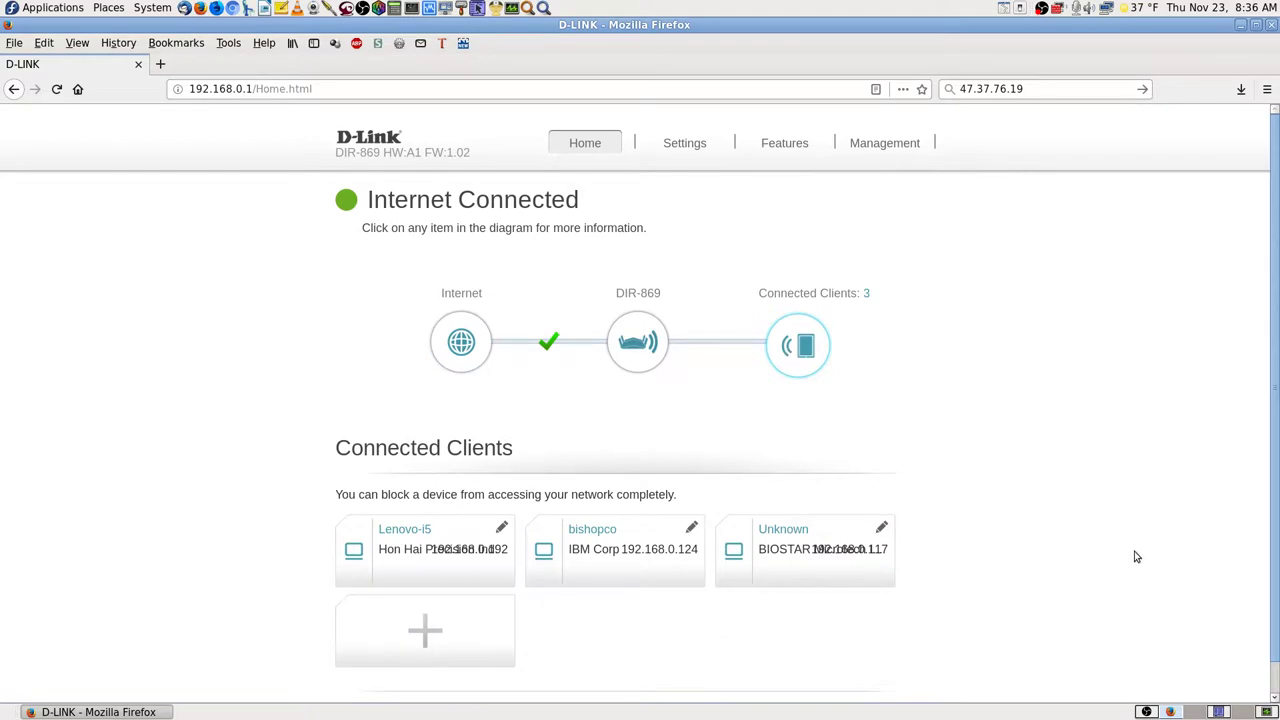
{"action": "scroll", "coordinate": [1089, 532], "scroll_direction": "down", "scroll_amount": 1}
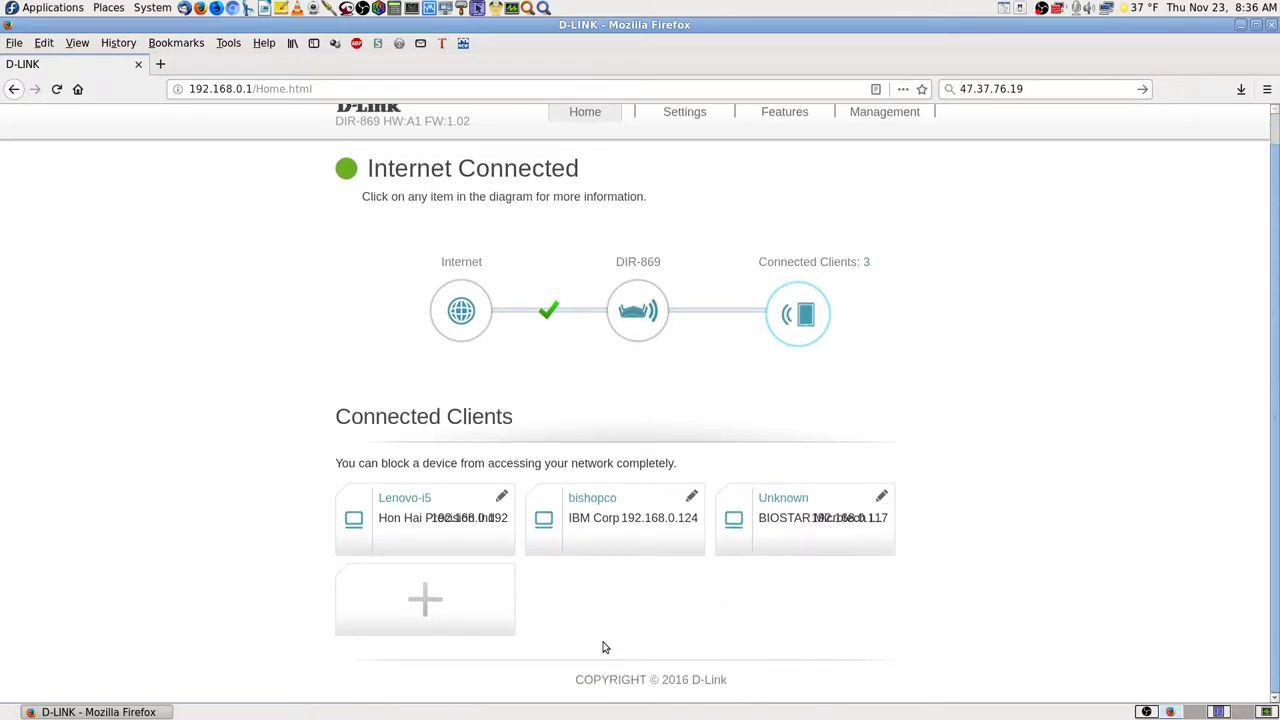
{"action": "left_click", "coordinate": [689, 498]}
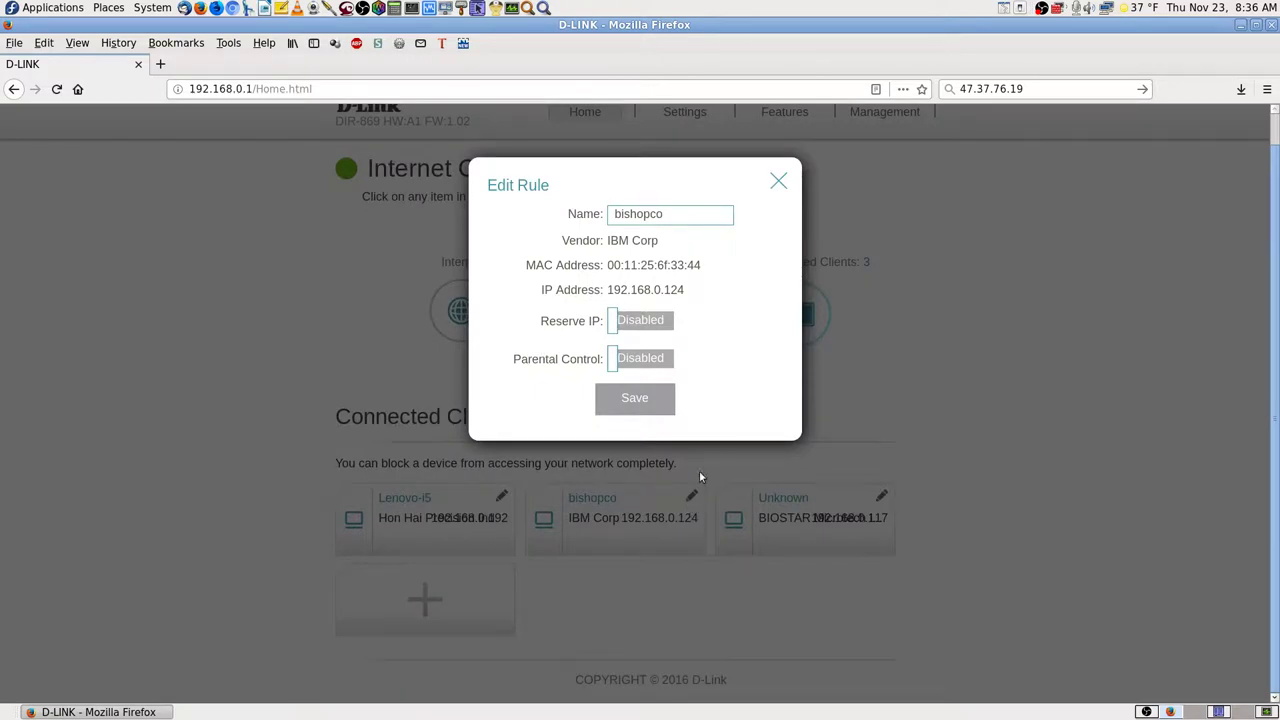
{"action": "left_click", "coordinate": [646, 324]}
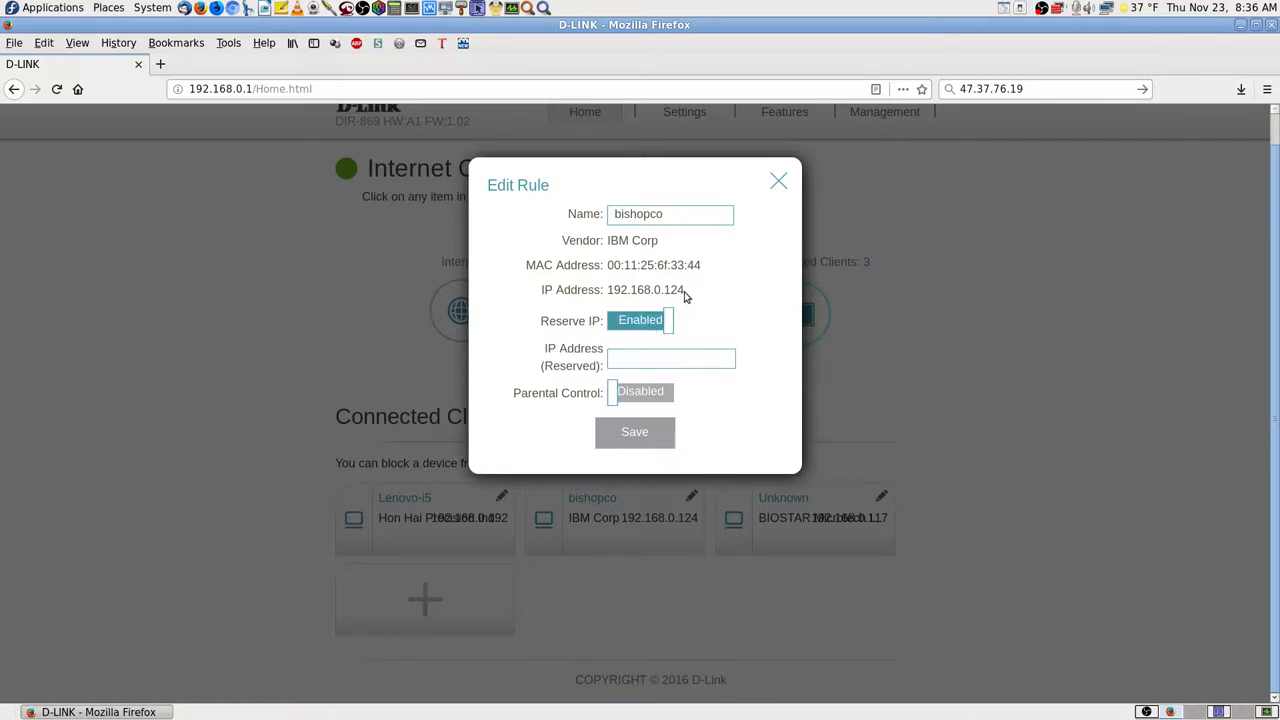
{"action": "left_click_drag", "start_coordinate": [686, 291], "coordinate": [605, 290]}
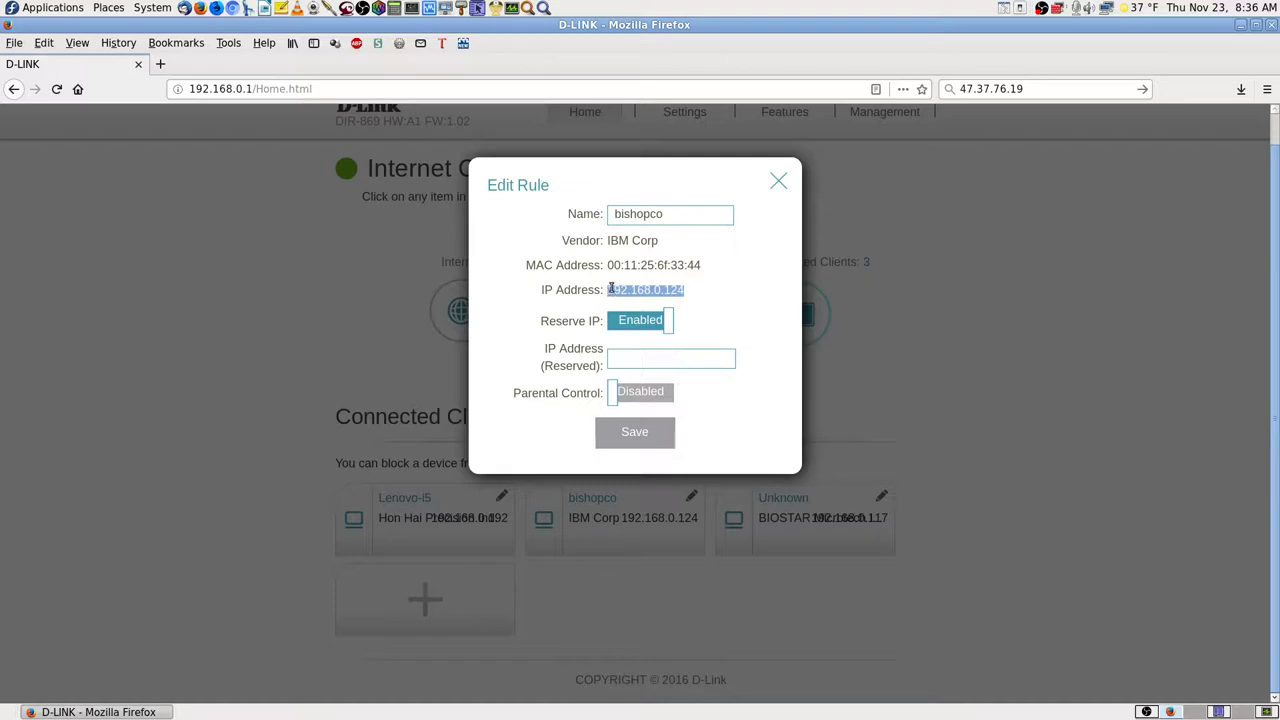
{"action": "right_click", "coordinate": [622, 291]}
{"action": "left_click", "coordinate": [630, 297]}
{"action": "left_click", "coordinate": [633, 358]}
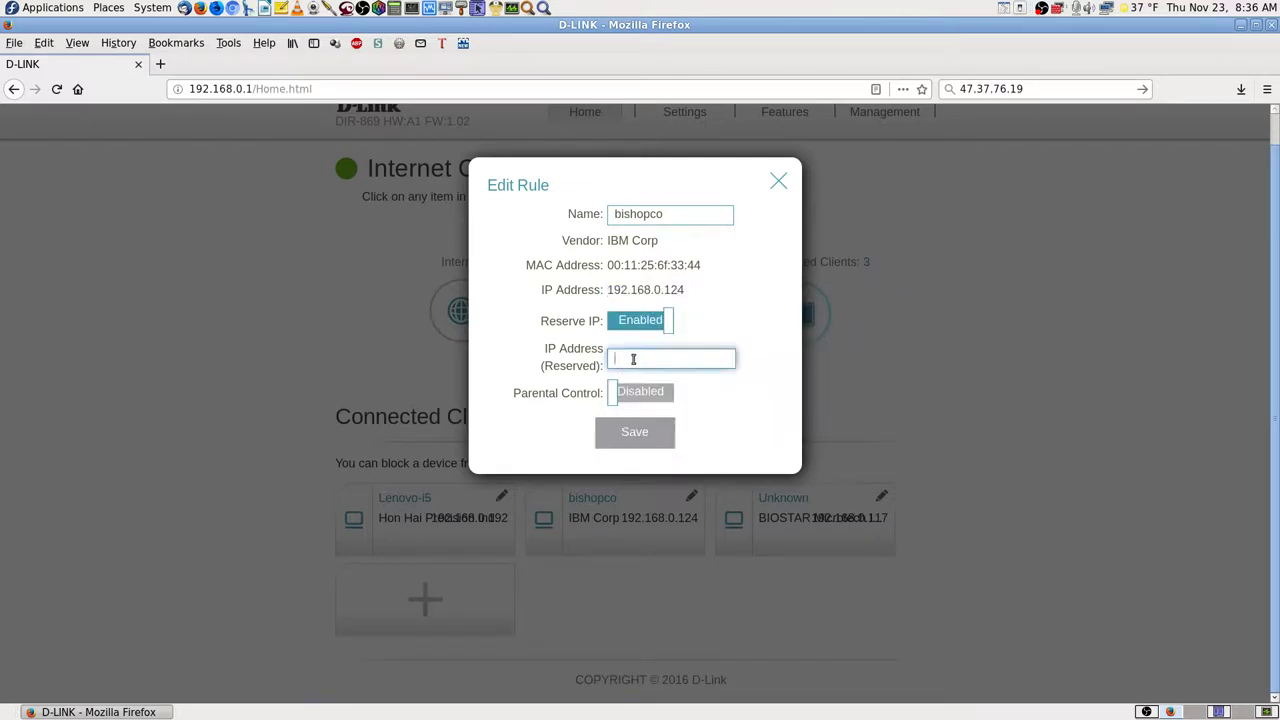
{"action": "key", "text": "ctrl+v"}
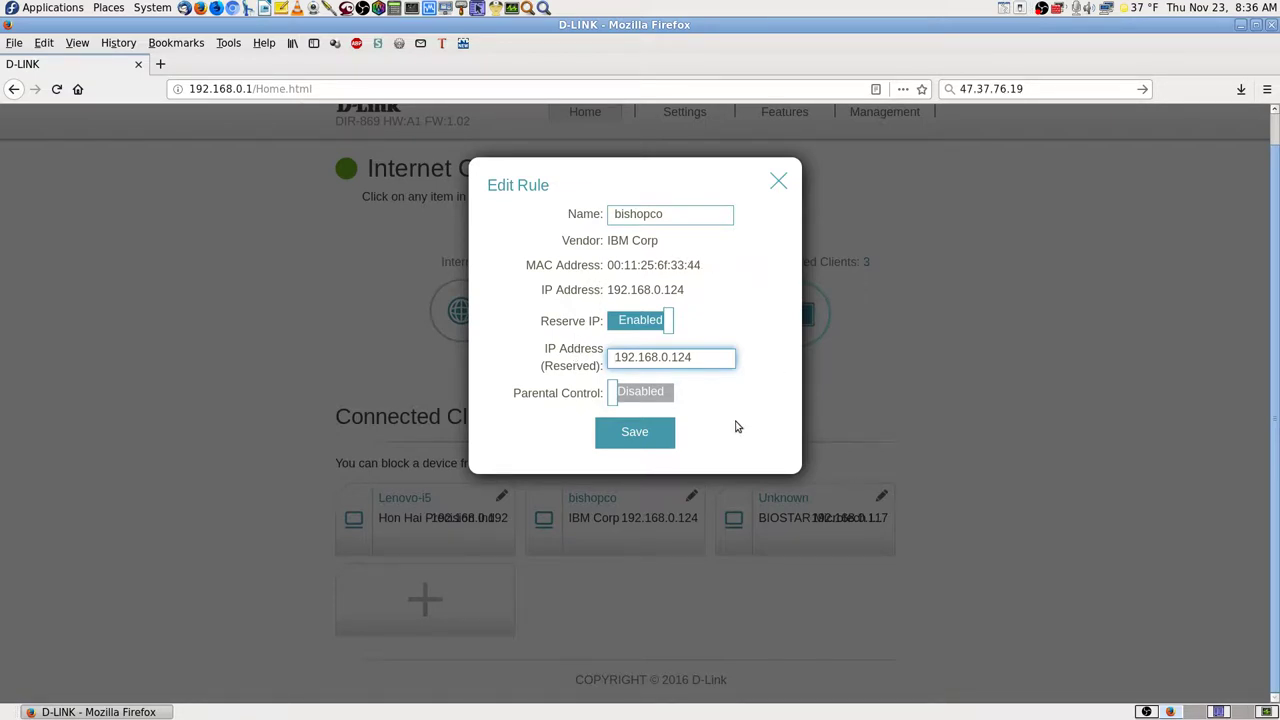
{"action": "left_click", "coordinate": [650, 433]}
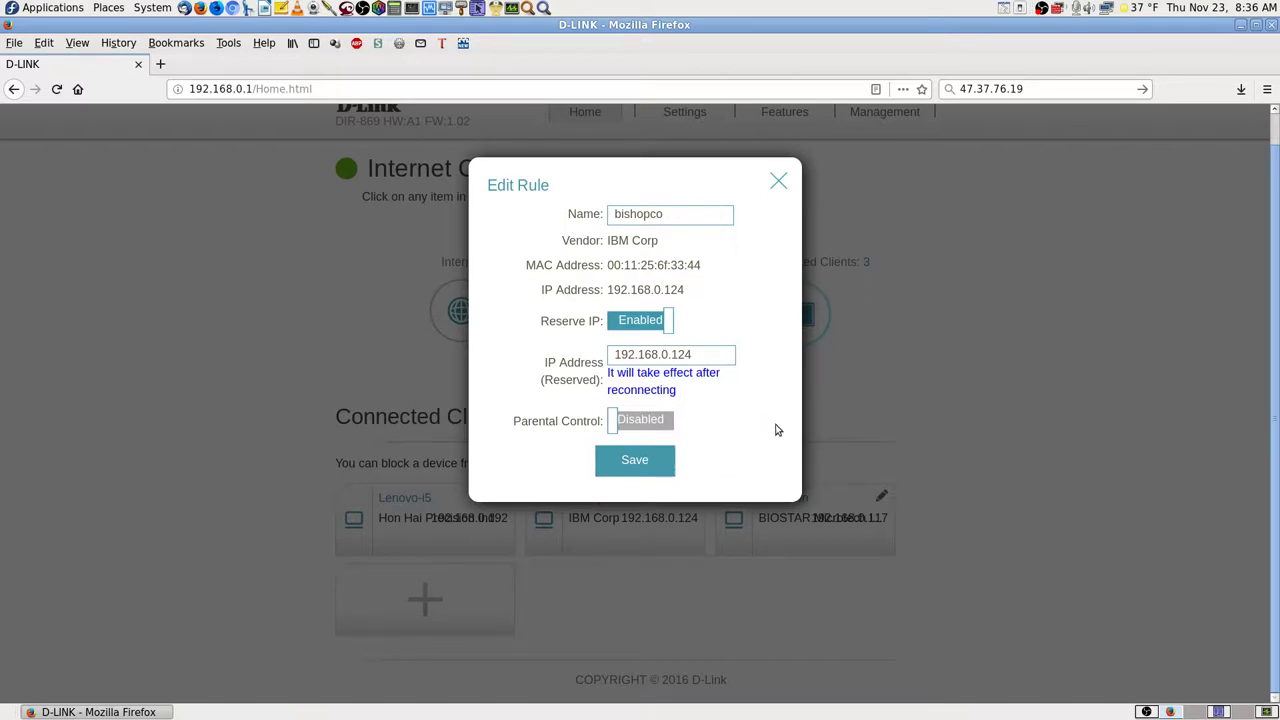
{"action": "left_click", "coordinate": [647, 466]}
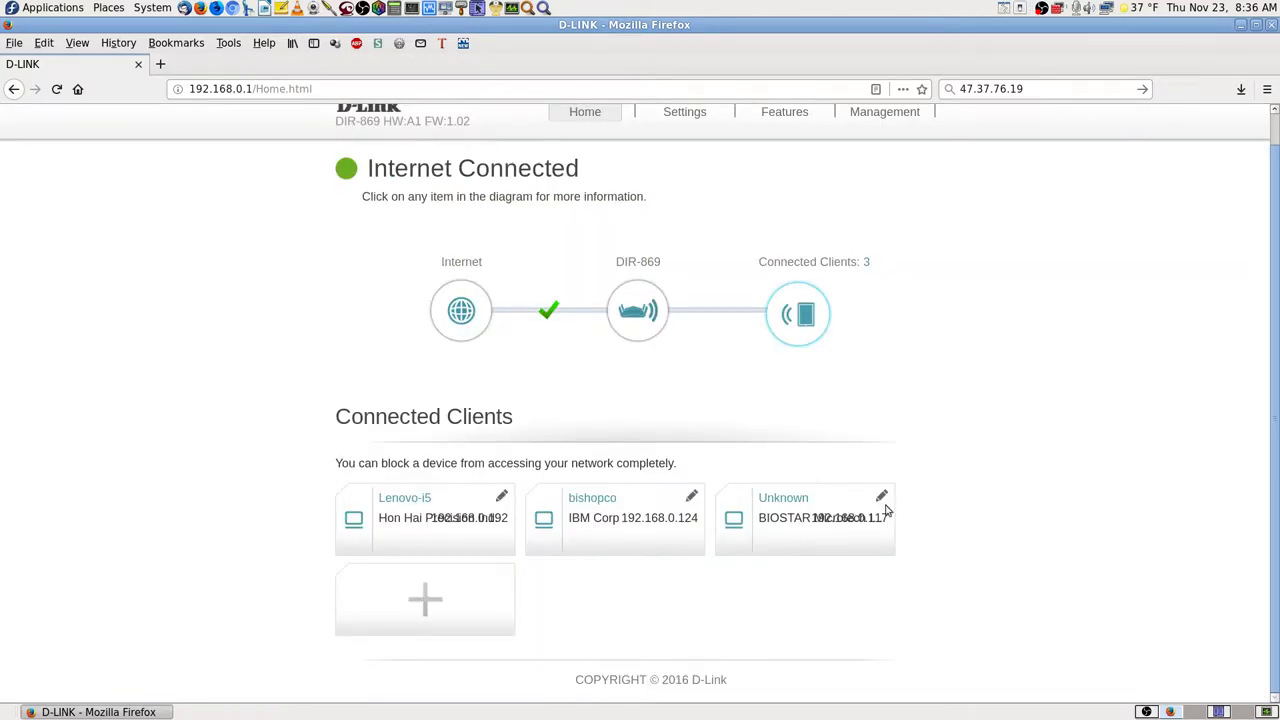
- Reopen bishopco's settings twice to verify the 192.168.0.124 reservation, closing without changes
{"action": "left_click", "coordinate": [691, 496]}
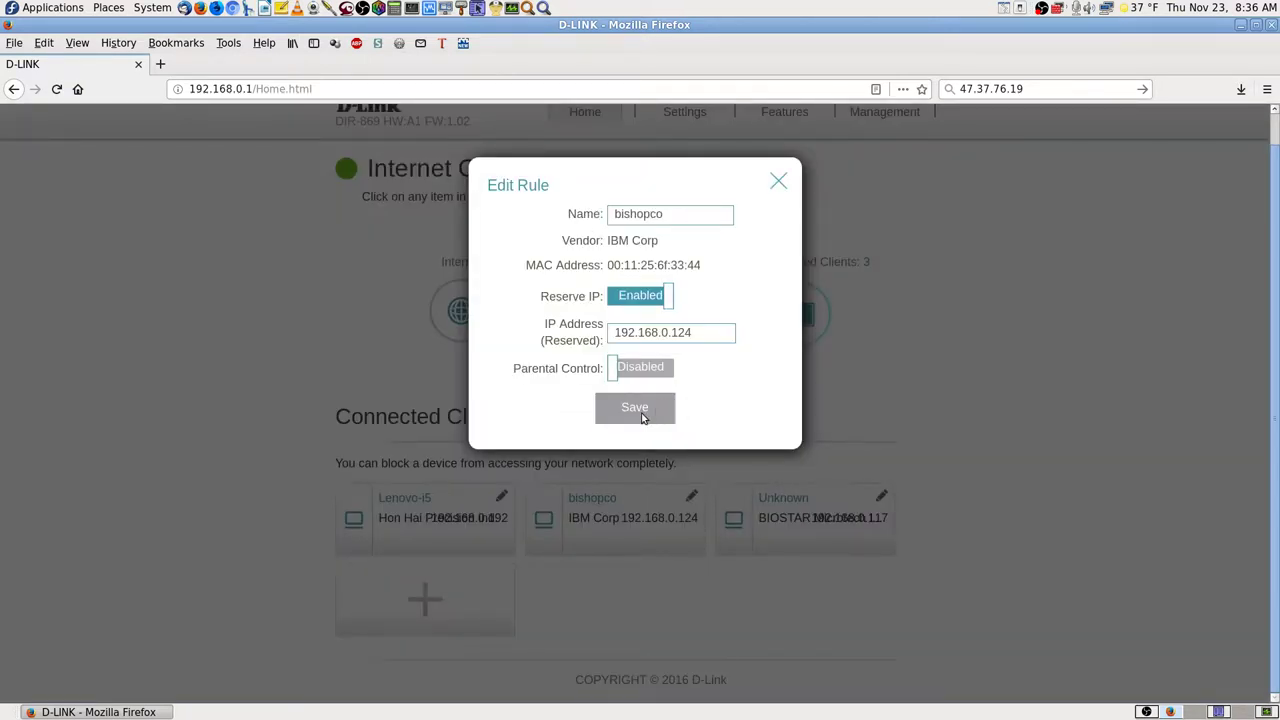
{"action": "left_click", "coordinate": [779, 181]}
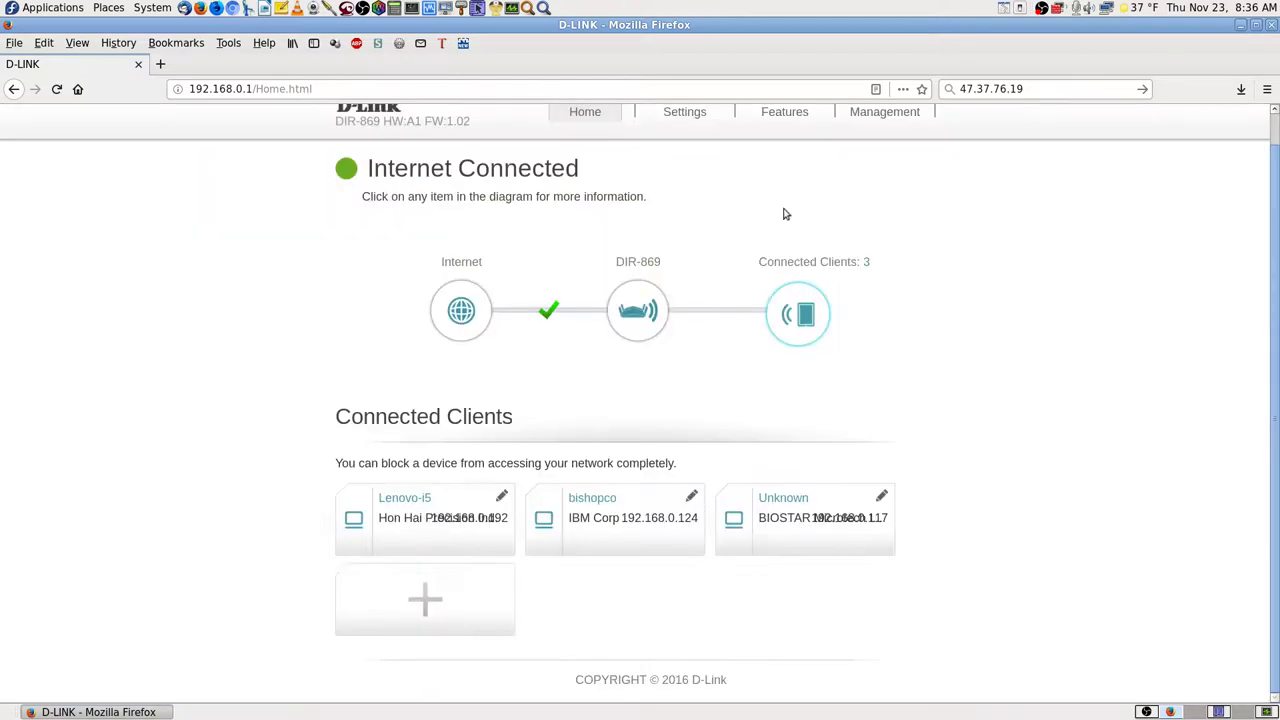
{"action": "left_click", "coordinate": [690, 498]}
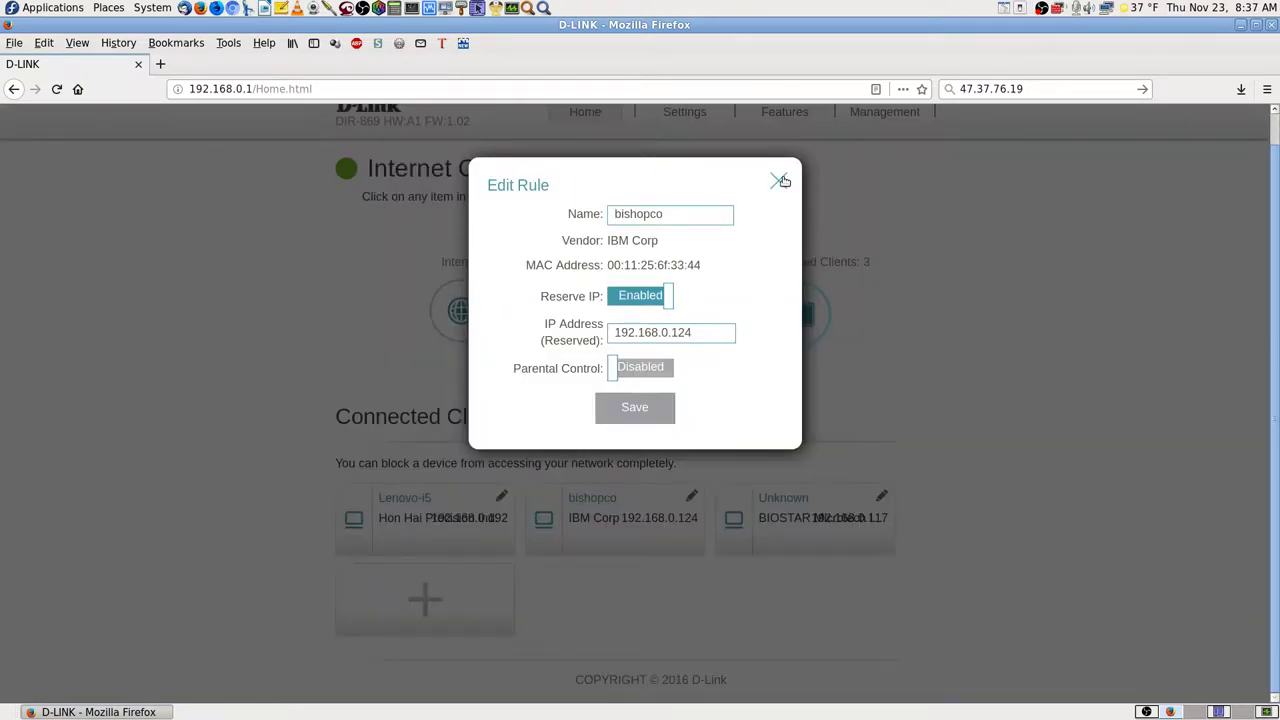
{"action": "left_click", "coordinate": [833, 432]}
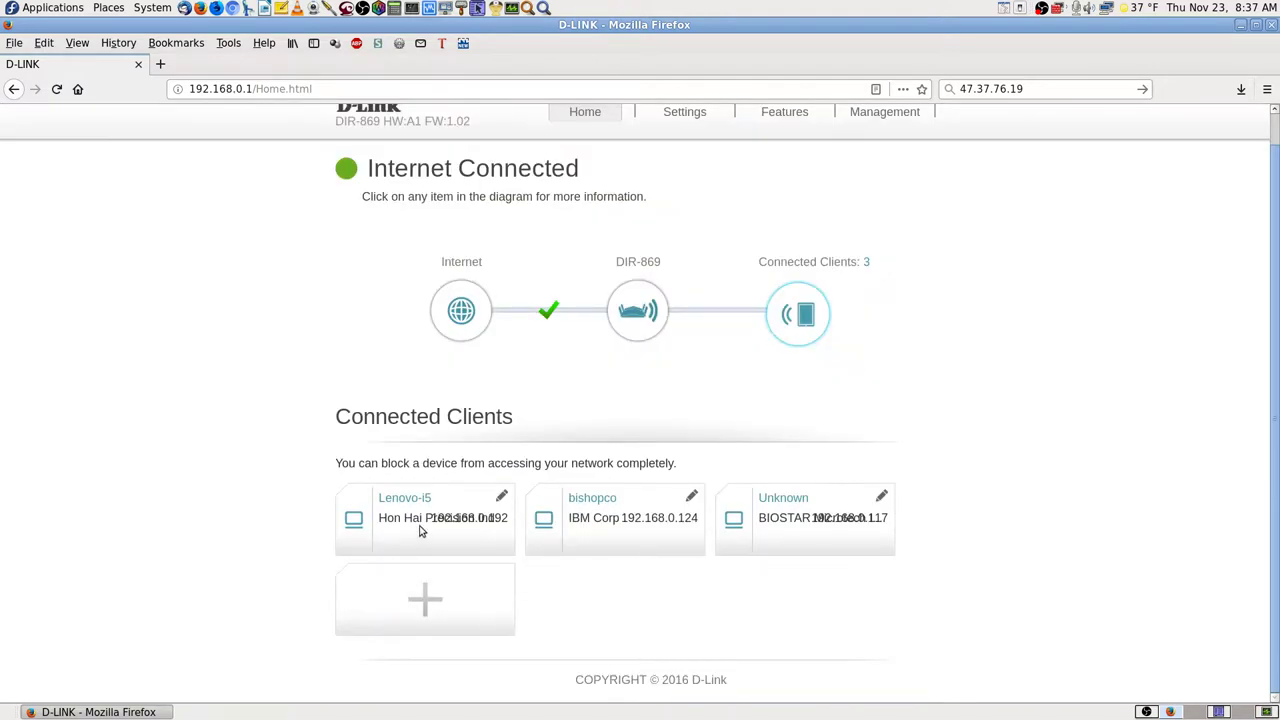
- Enable Reserve IP for Lenovo-i5 with its current address 192.168.0.192 and save the rule
{"action": "left_click", "coordinate": [501, 496]}
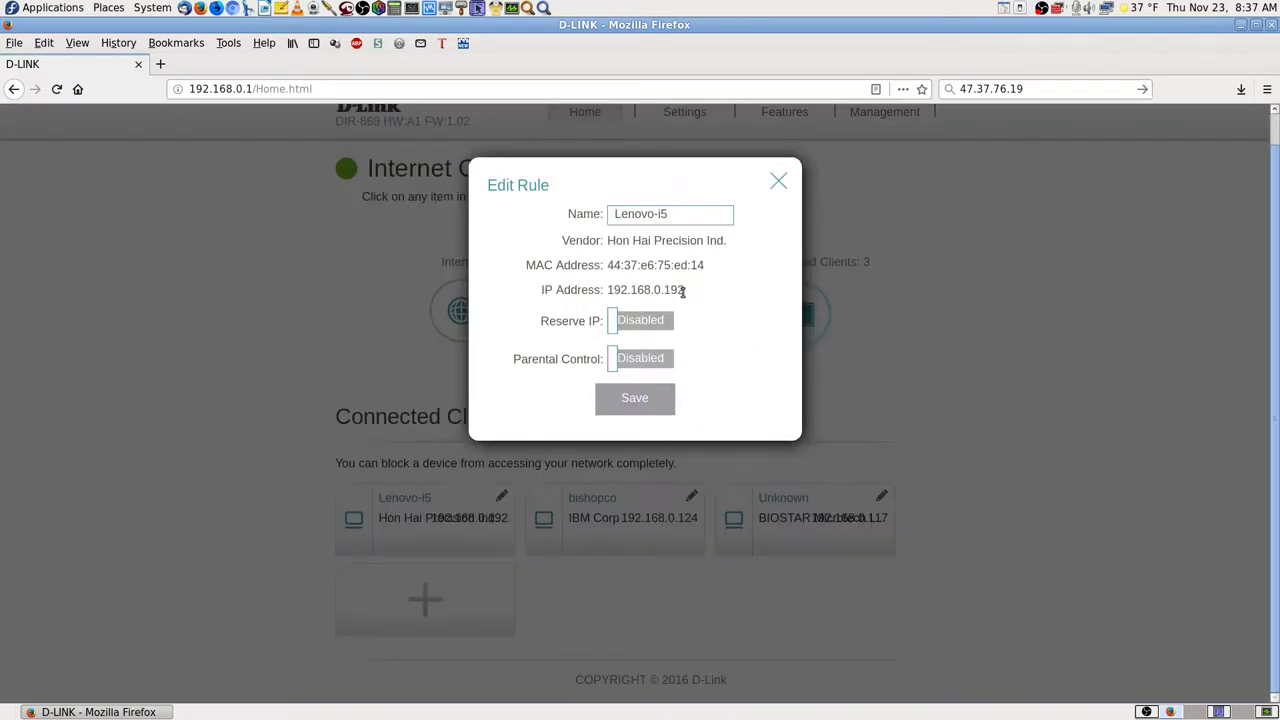
{"action": "left_click_drag", "start_coordinate": [684, 290], "coordinate": [614, 289]}
{"action": "right_click", "coordinate": [640, 289]}
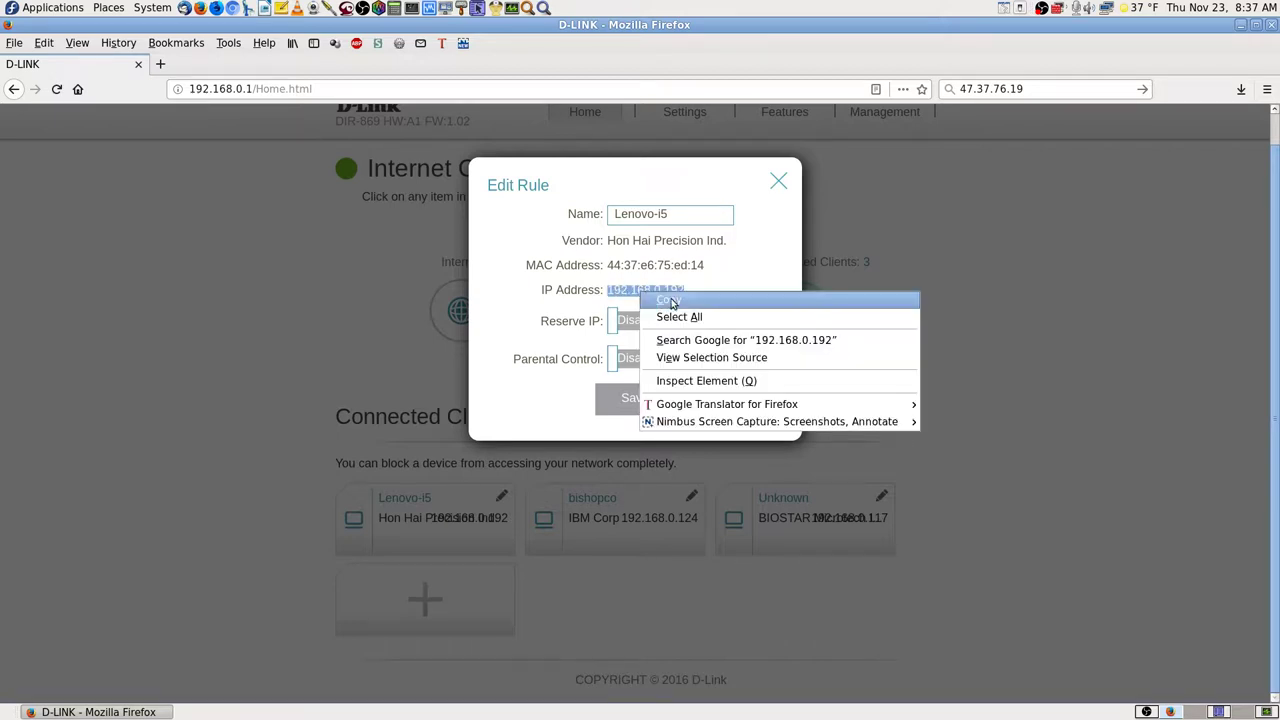
{"action": "left_click", "coordinate": [673, 302]}
{"action": "left_click", "coordinate": [644, 321]}
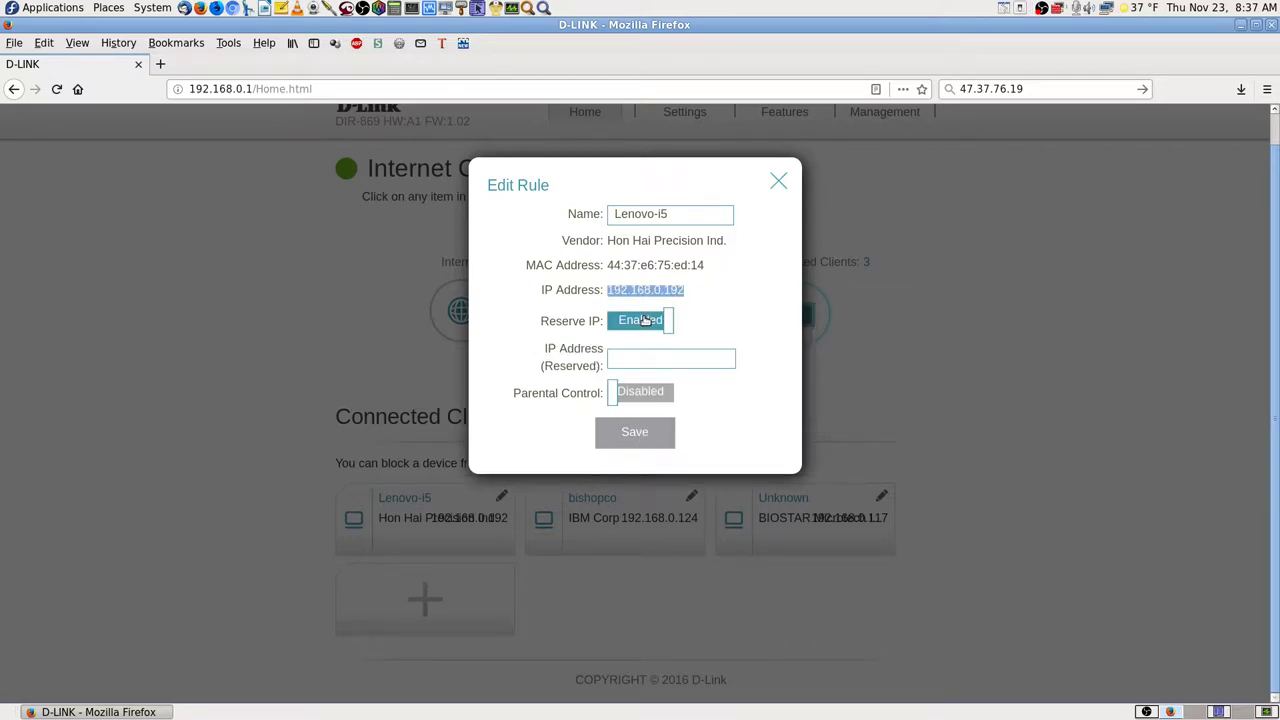
{"action": "left_click", "coordinate": [643, 359]}
{"action": "key", "text": "ctrl+v"}
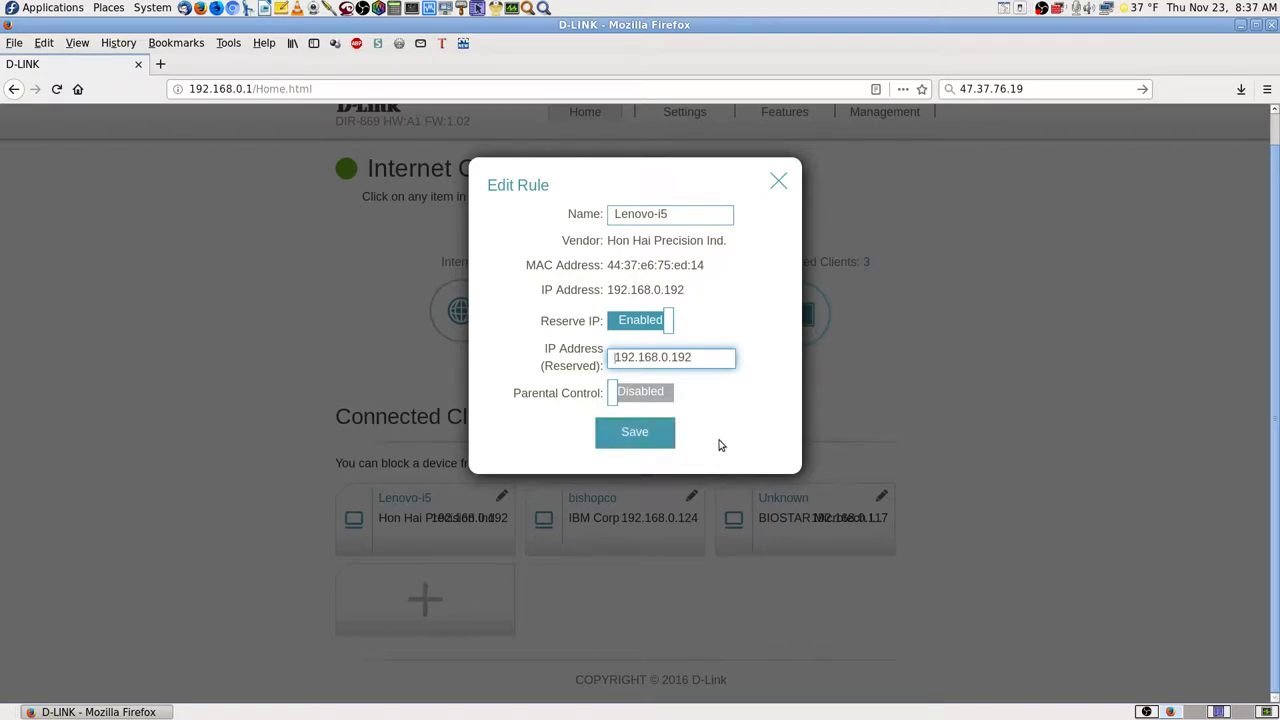
{"action": "left_click", "coordinate": [660, 433]}
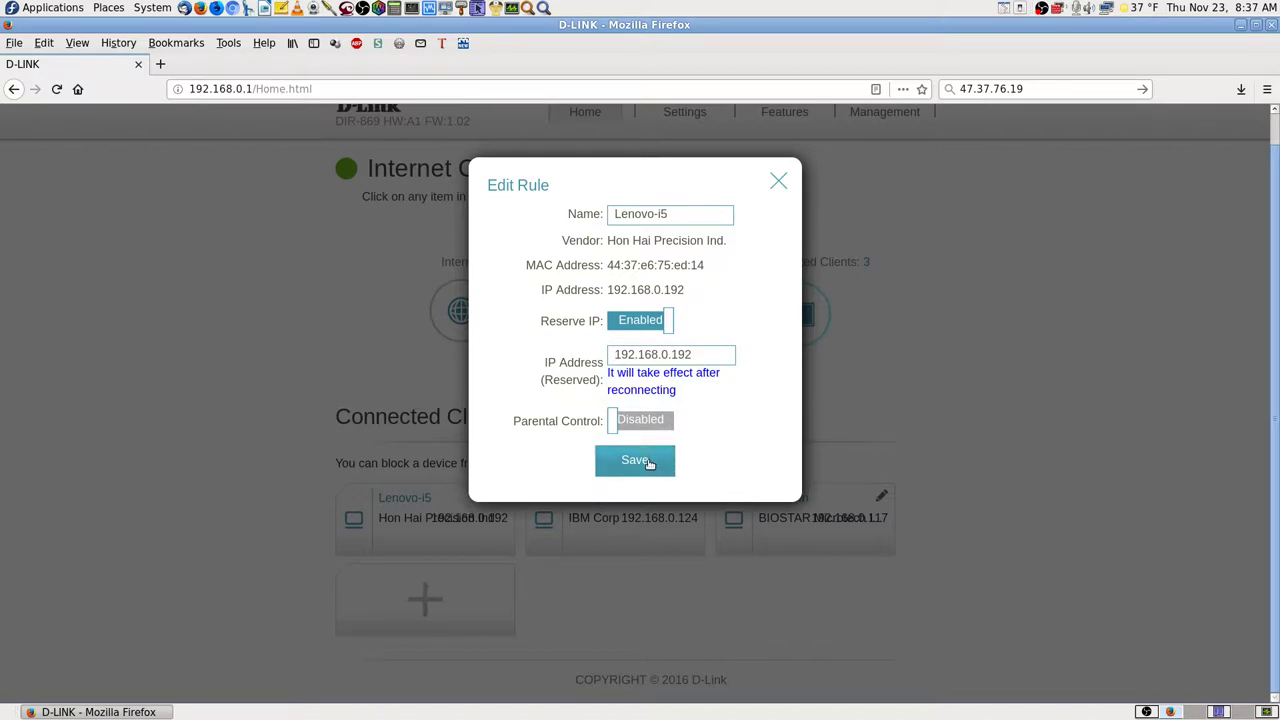
{"action": "left_click", "coordinate": [649, 463]}
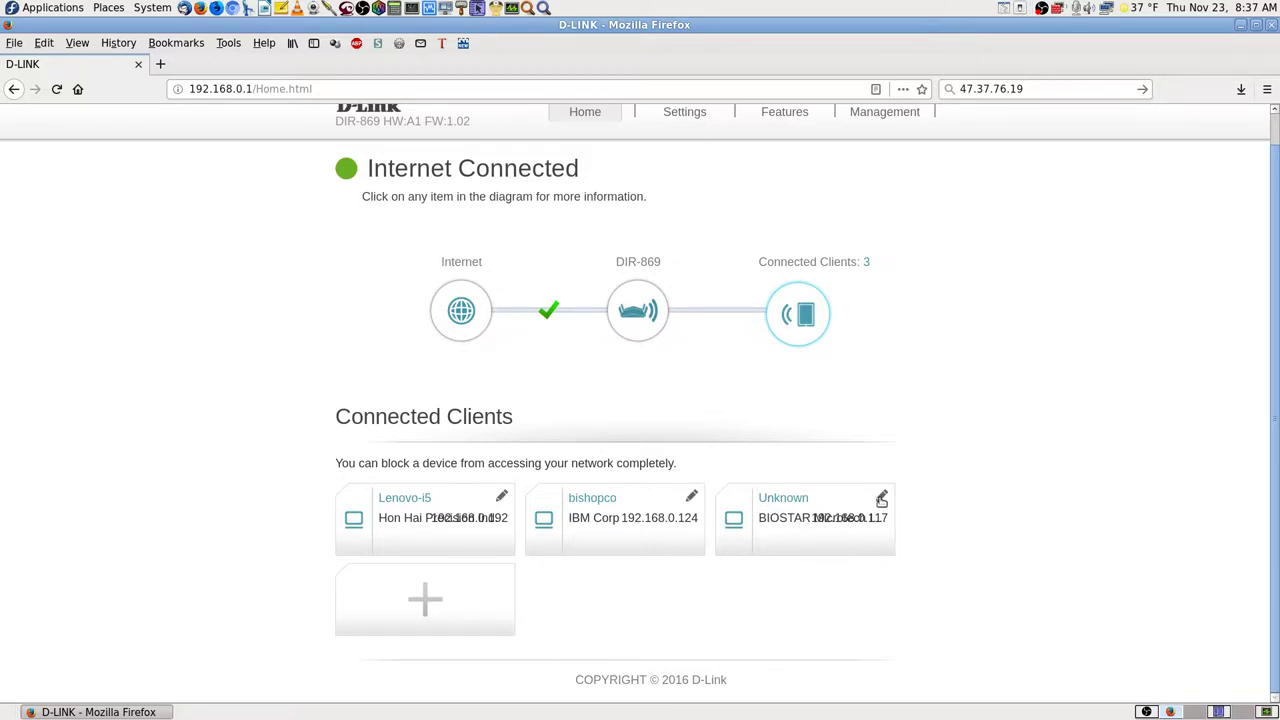
- Enable Reserve IP for the Unknown BIOSTAR client at its current address 192.168.0.117 and save
{"action": "left_click", "coordinate": [881, 498]}
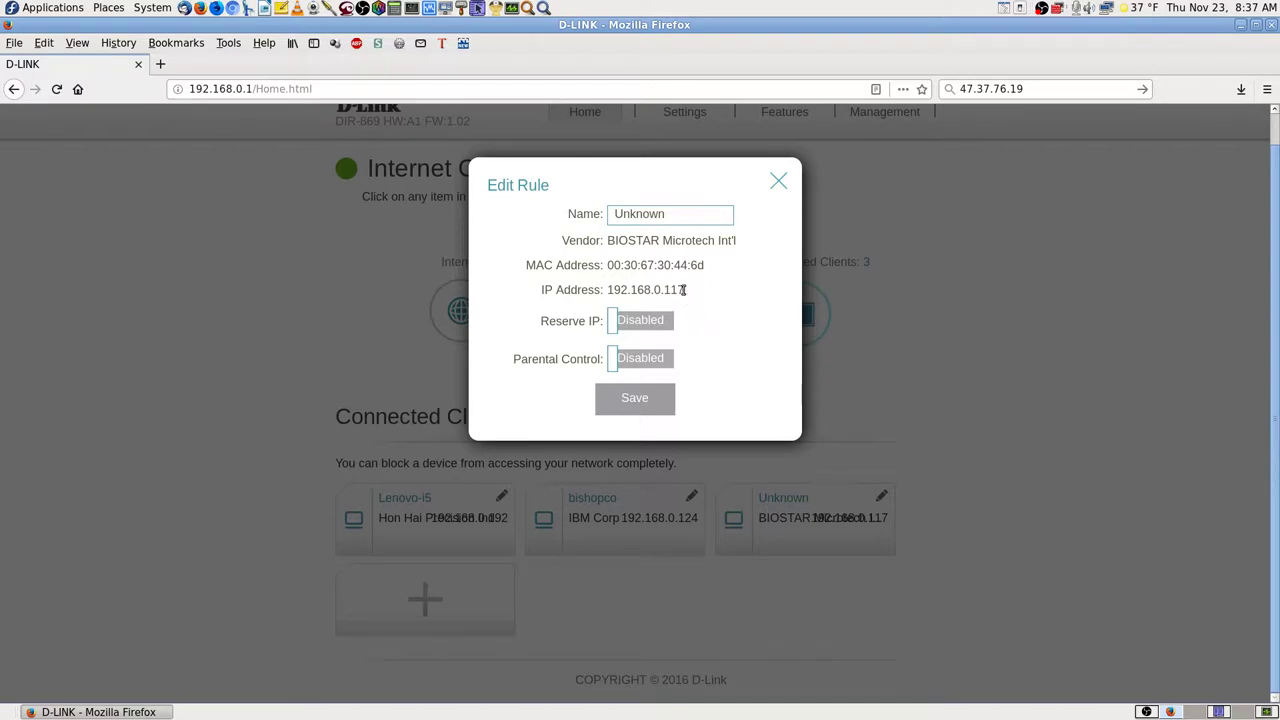
{"action": "left_click_drag", "start_coordinate": [684, 289], "coordinate": [608, 289]}
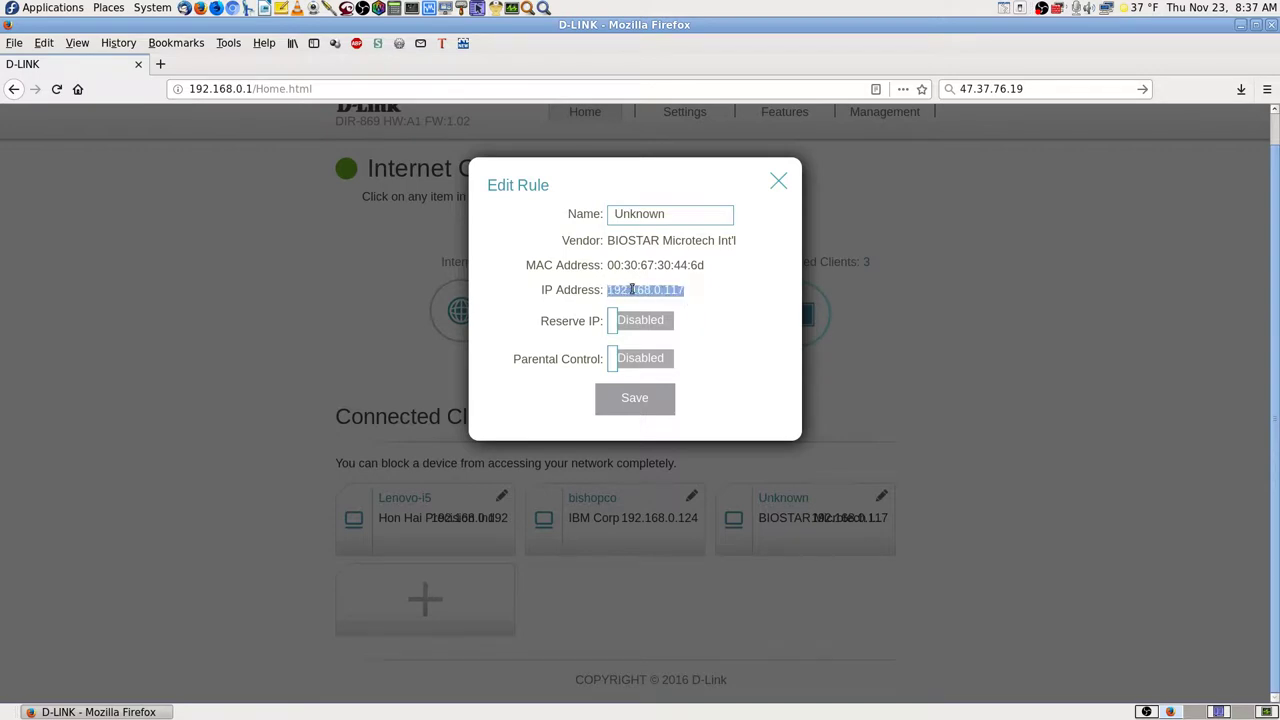
{"action": "right_click", "coordinate": [633, 290]}
{"action": "left_click", "coordinate": [650, 298]}
{"action": "left_click", "coordinate": [660, 321]}
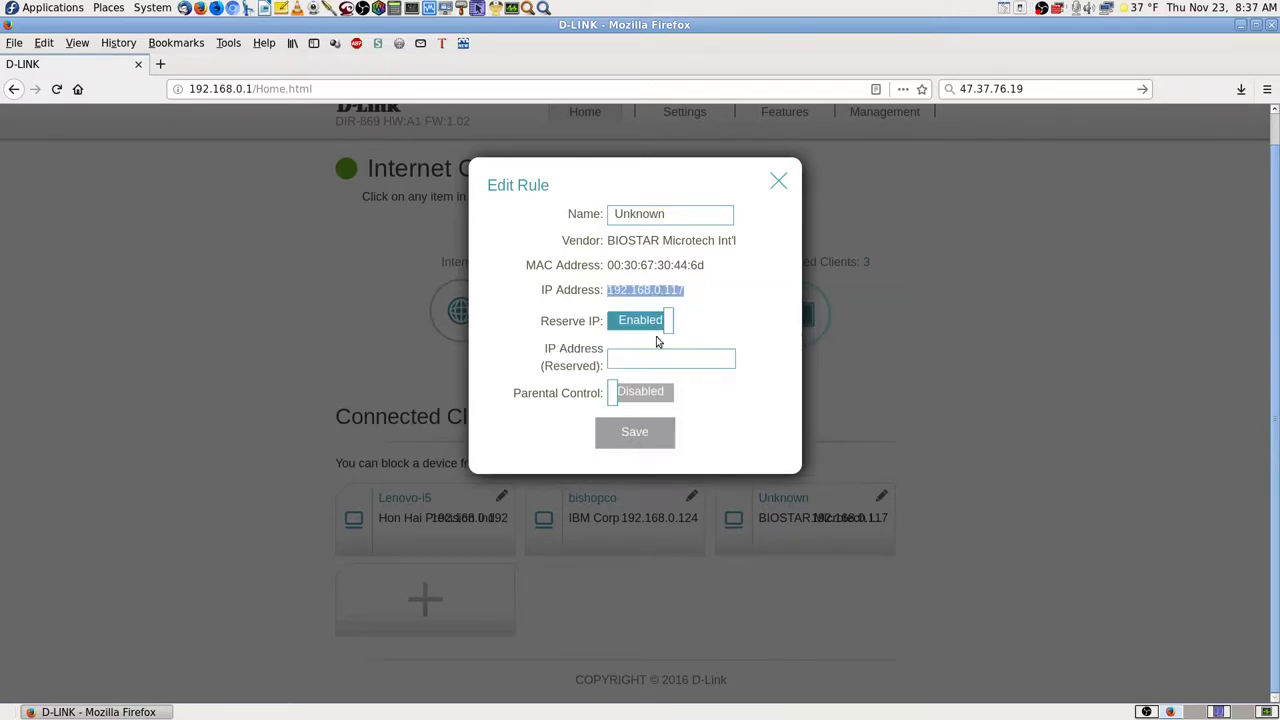
{"action": "left_click", "coordinate": [635, 362]}
{"action": "key", "text": "ctrl+v"}
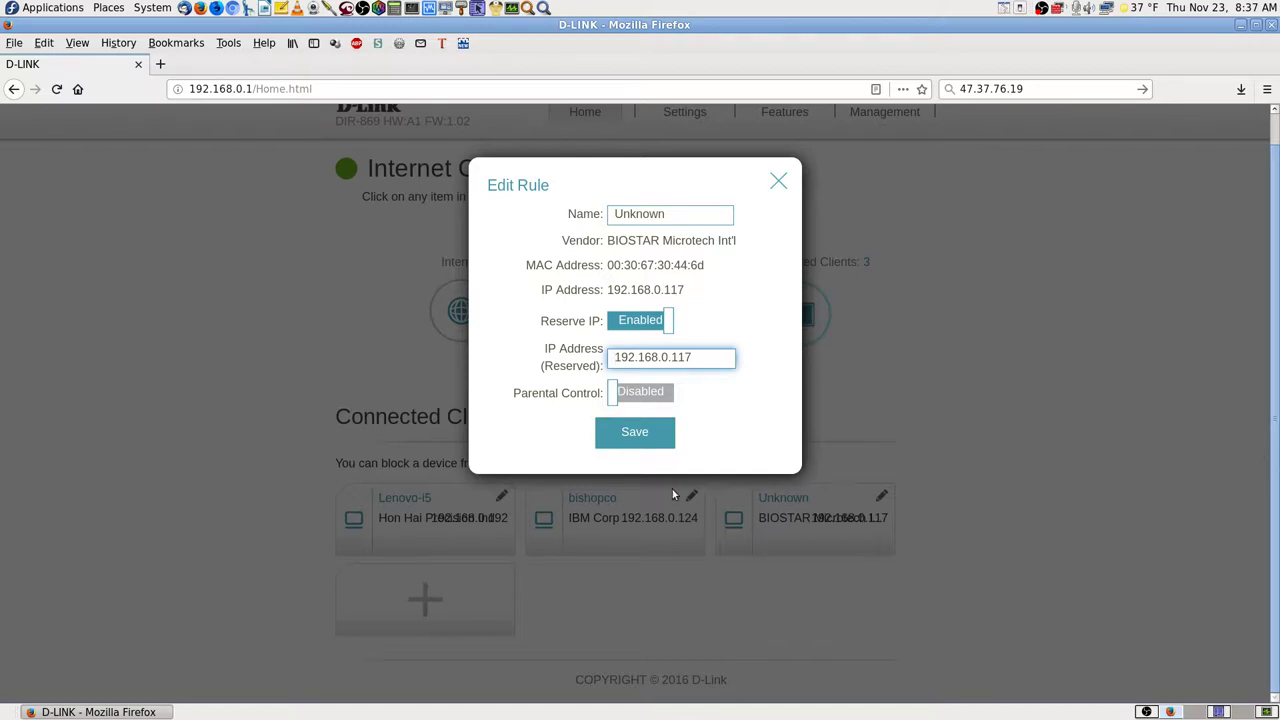
{"action": "left_click", "coordinate": [643, 428]}
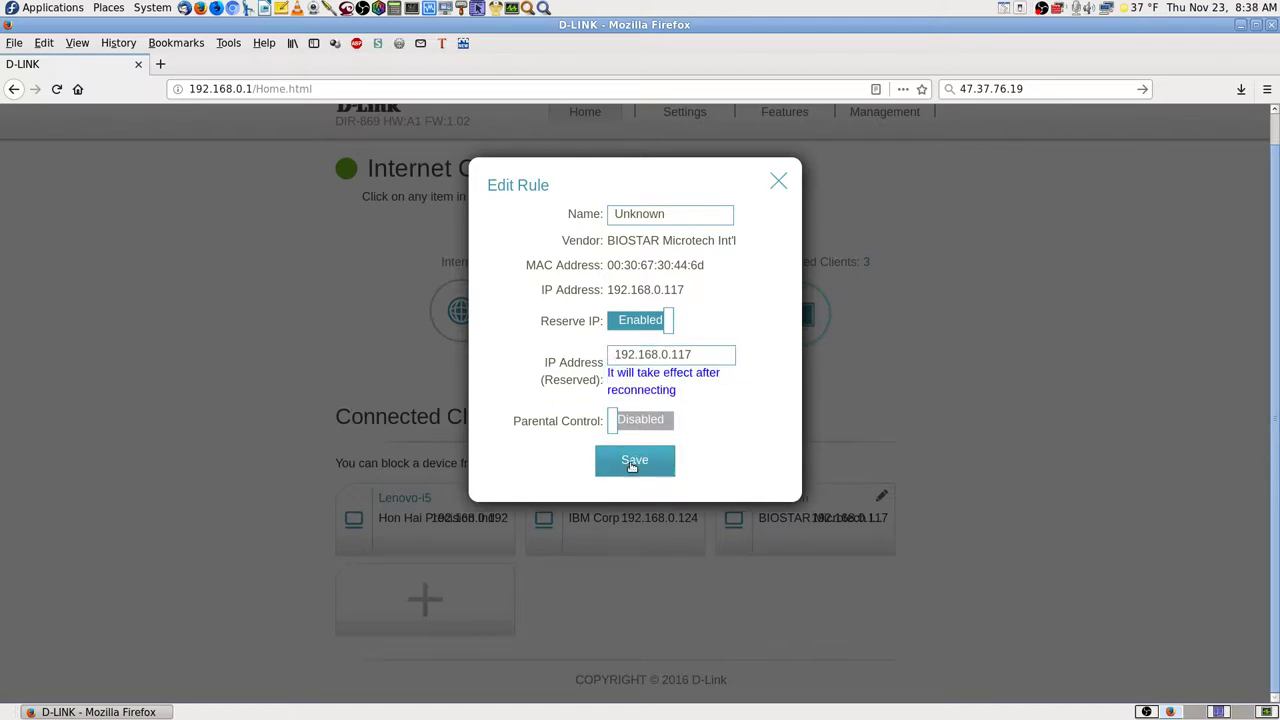
{"action": "left_click", "coordinate": [634, 461]}
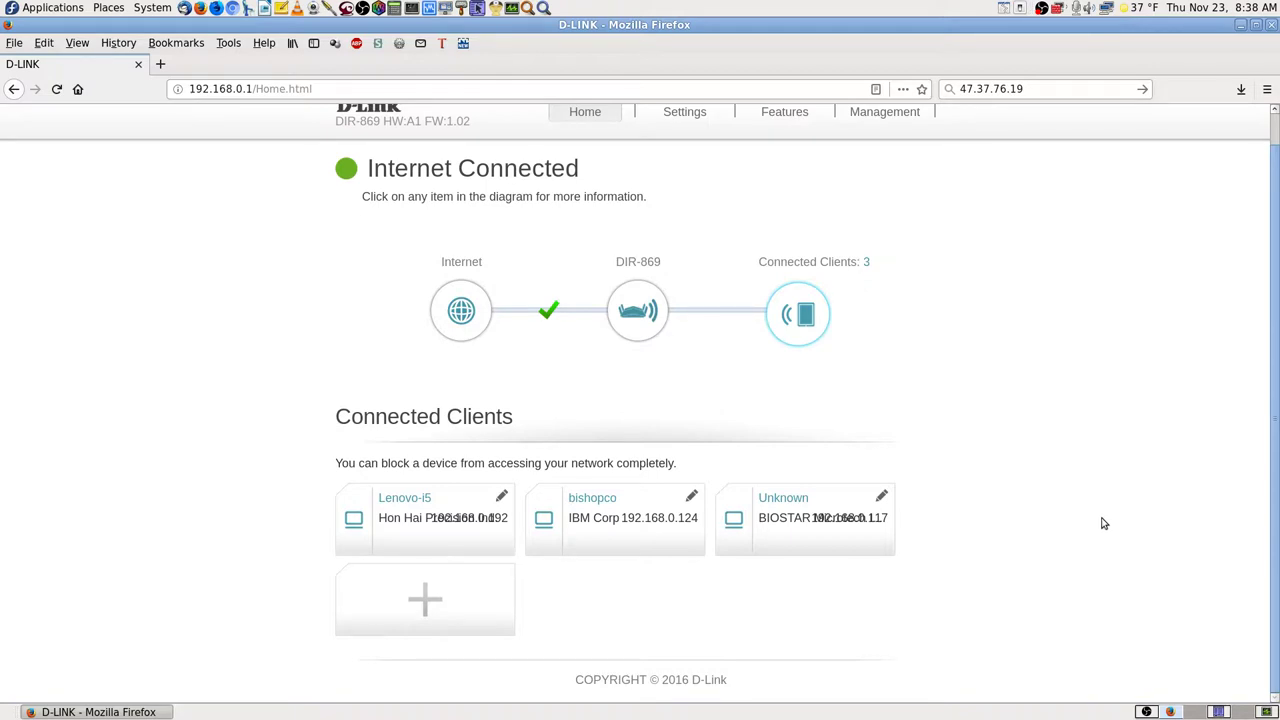
- Set Dynamic DNS to Disabled, save it, and decline Firefox's offer to store the login
{"action": "scroll", "coordinate": [994, 271], "scroll_direction": "up", "scroll_amount": 1}
{"action": "mouse_move", "coordinate": [808, 146]}
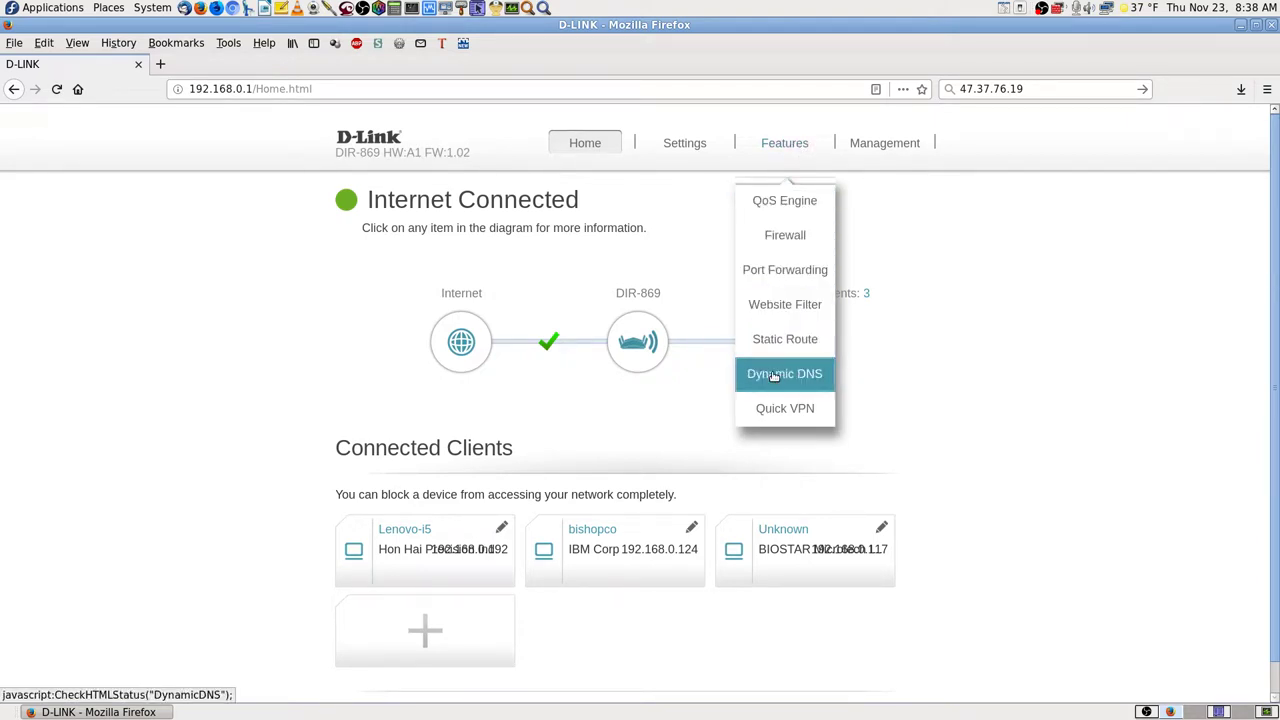
{"action": "left_click", "coordinate": [778, 374]}
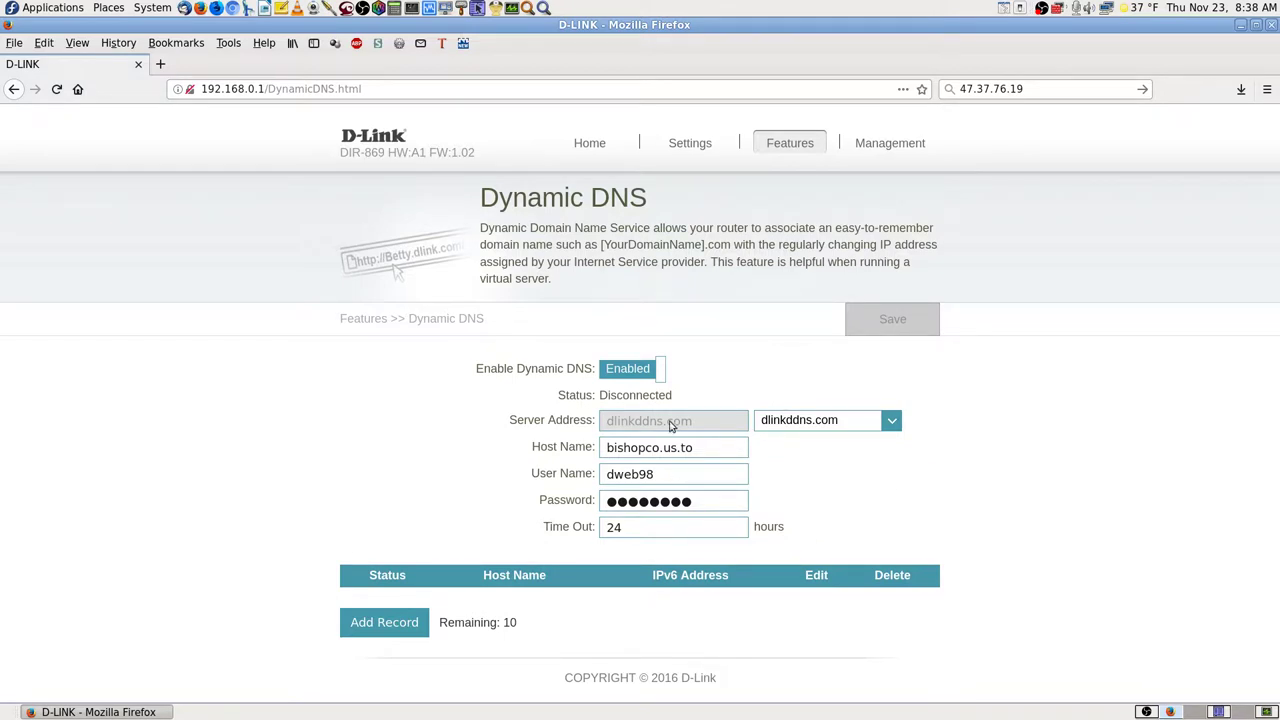
{"action": "left_click", "coordinate": [638, 369]}
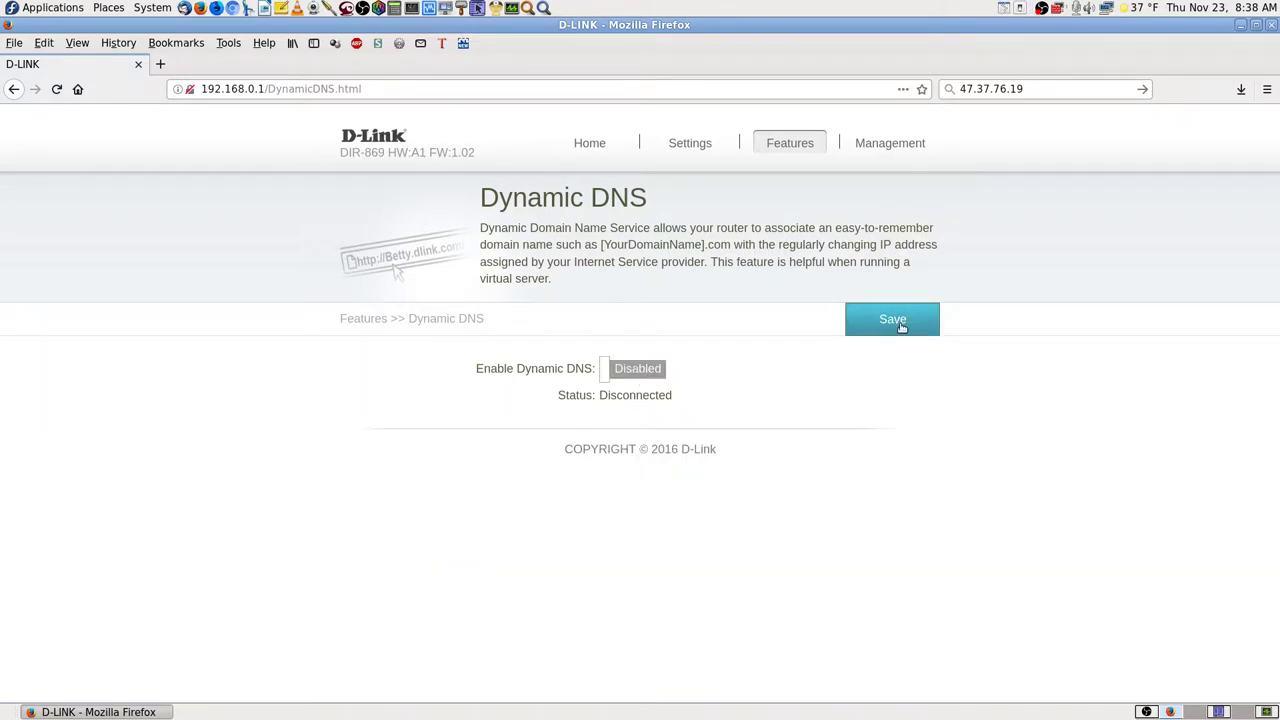
{"action": "left_click", "coordinate": [900, 321]}
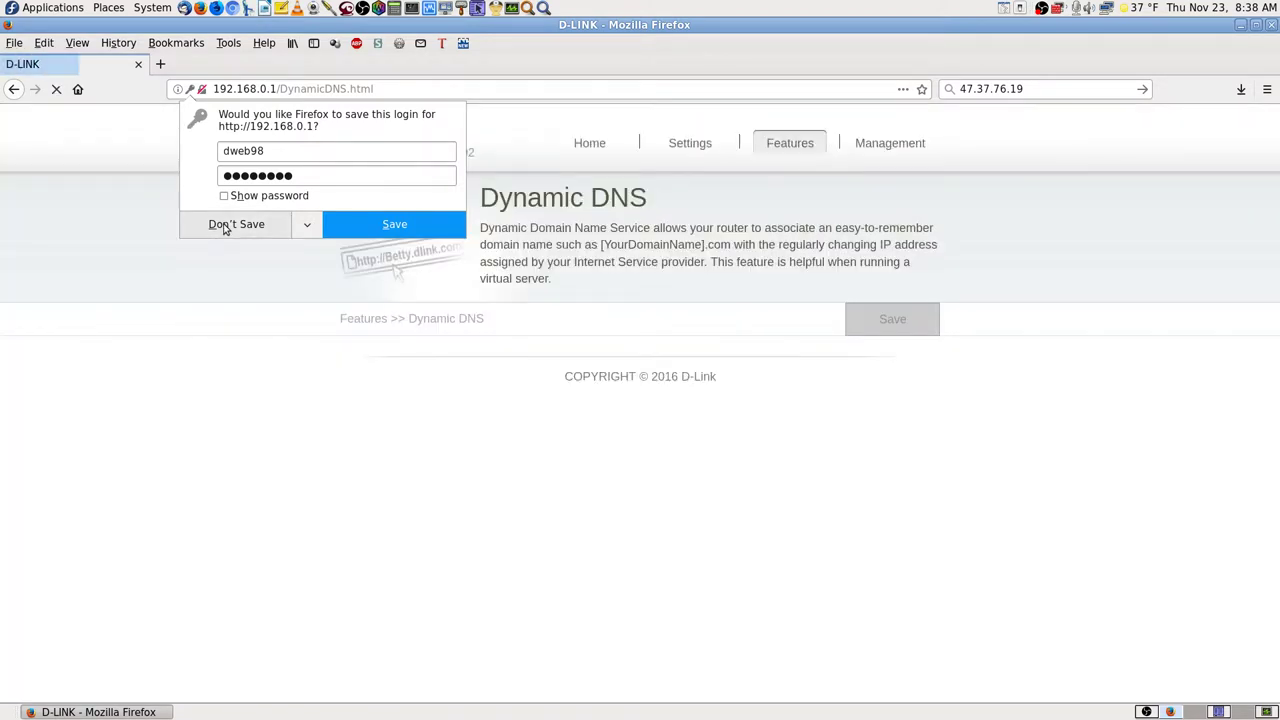
{"action": "left_click", "coordinate": [225, 227]}
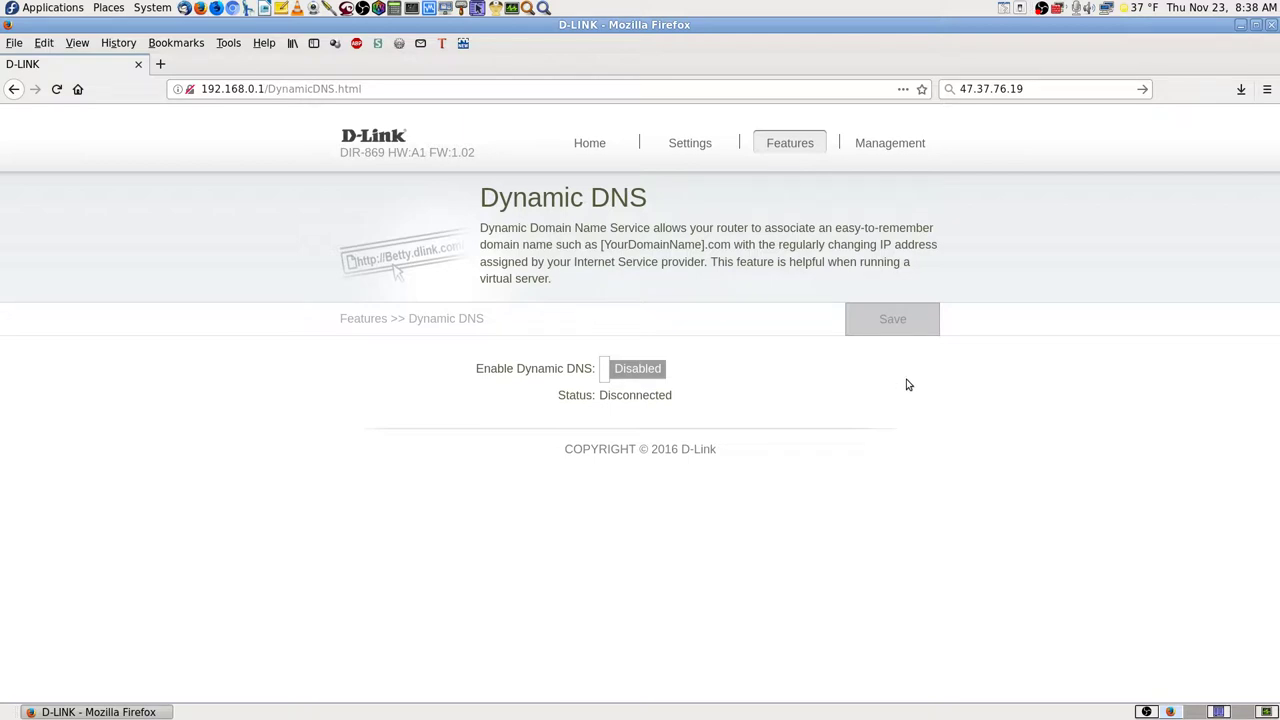
{"action": "left_click", "coordinate": [637, 366]}
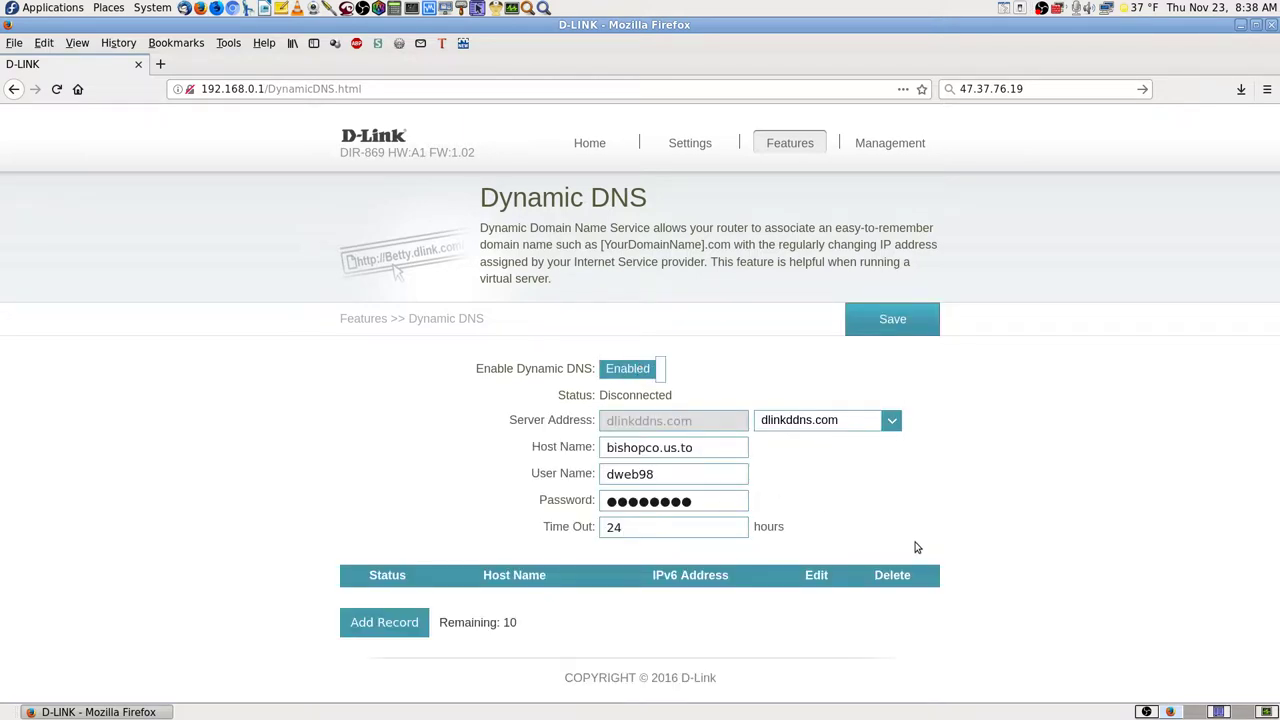
{"action": "left_click", "coordinate": [892, 421]}
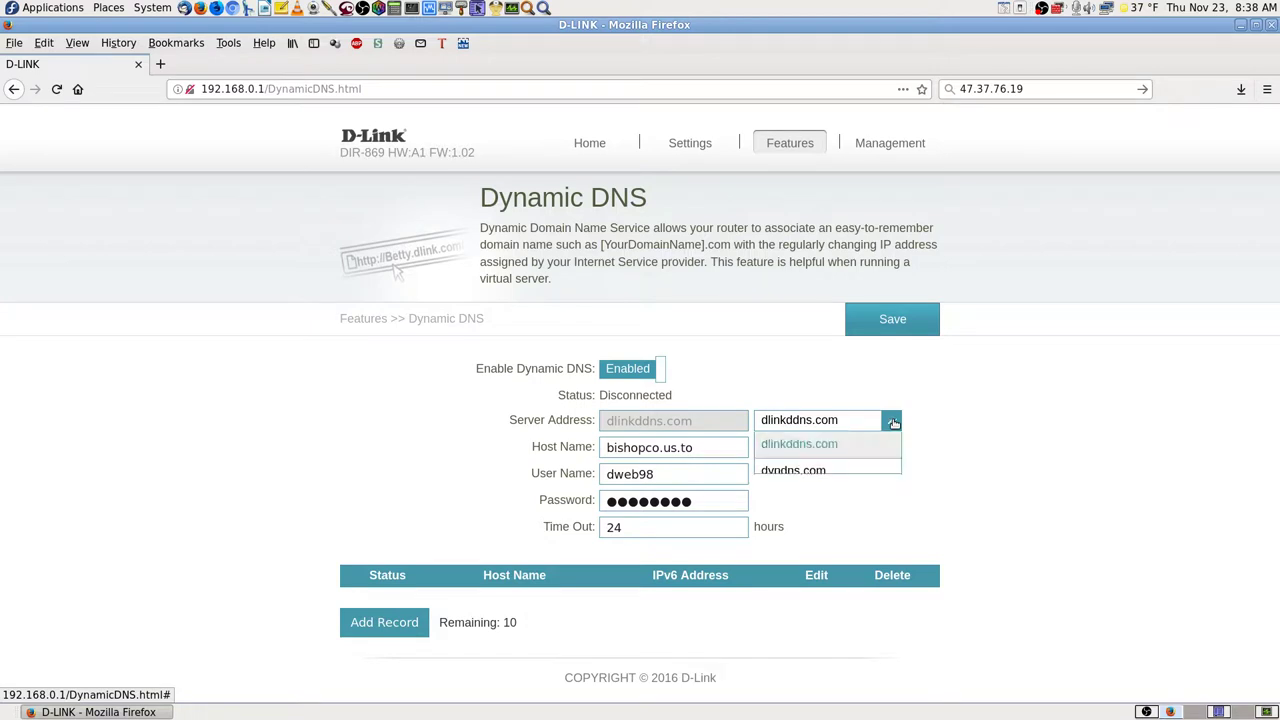
{"action": "left_click", "coordinate": [829, 495]}
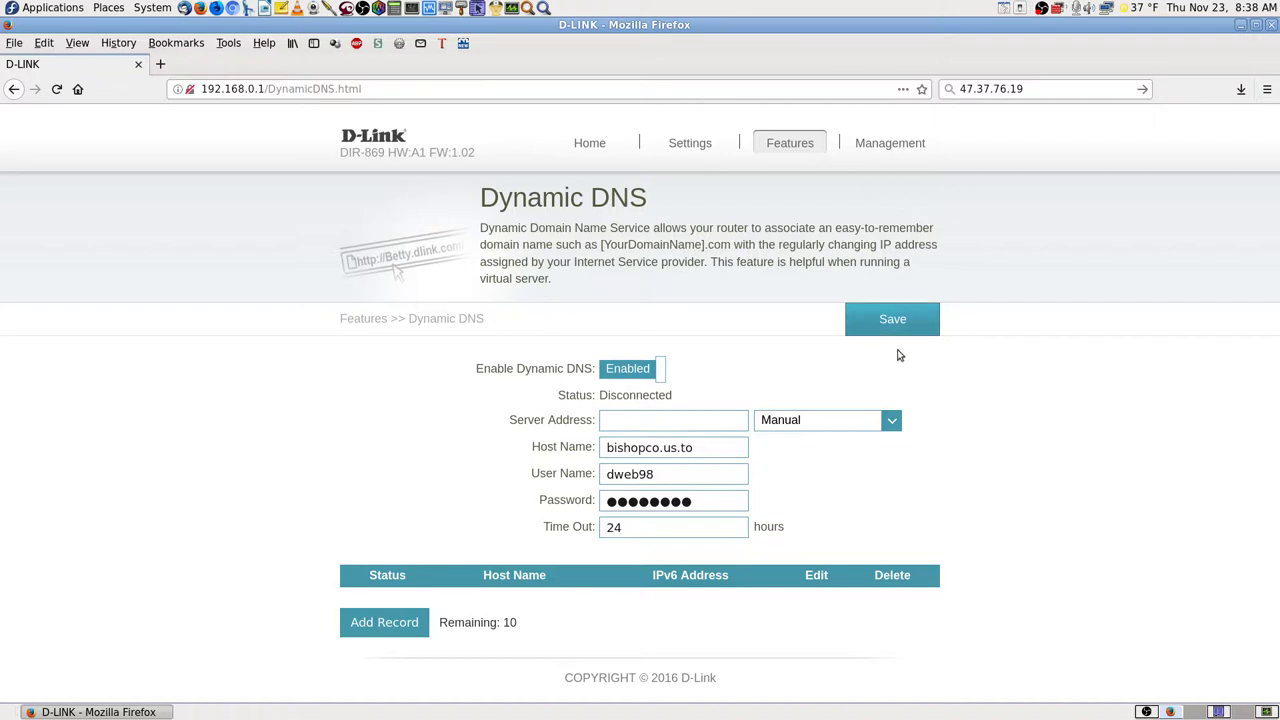
{"action": "left_click", "coordinate": [660, 368]}
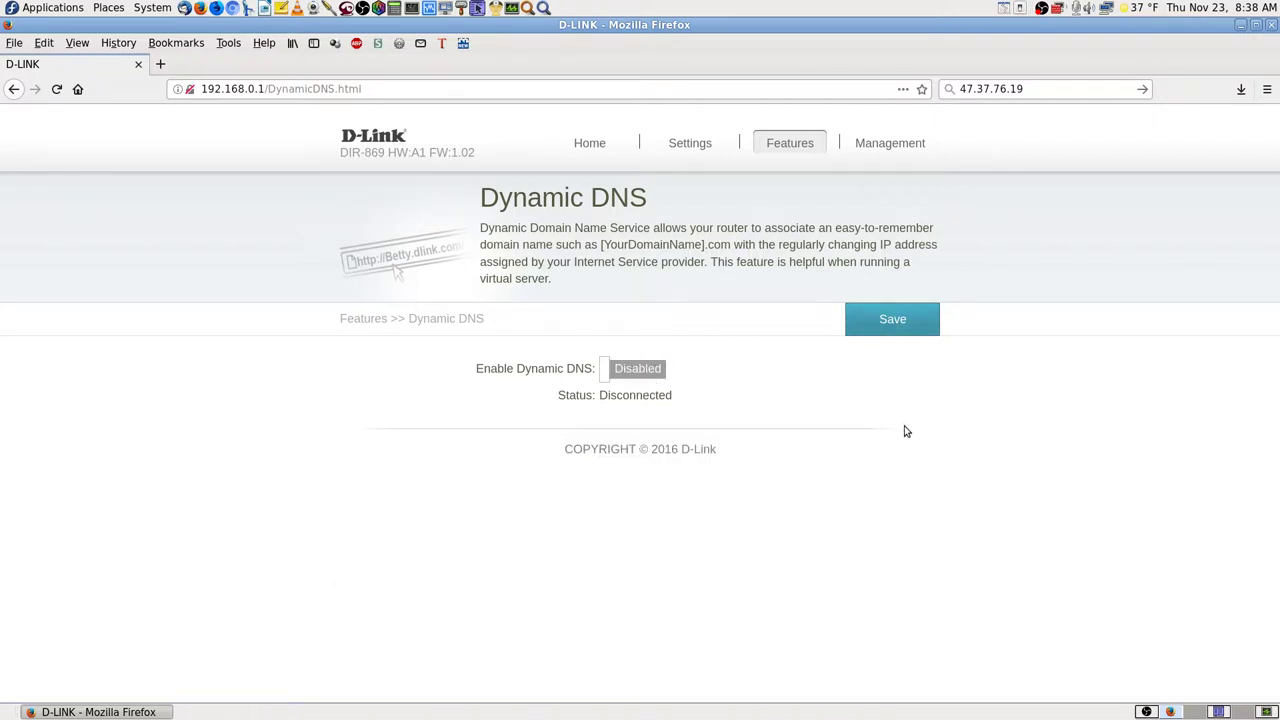
{"action": "left_click", "coordinate": [590, 143]}
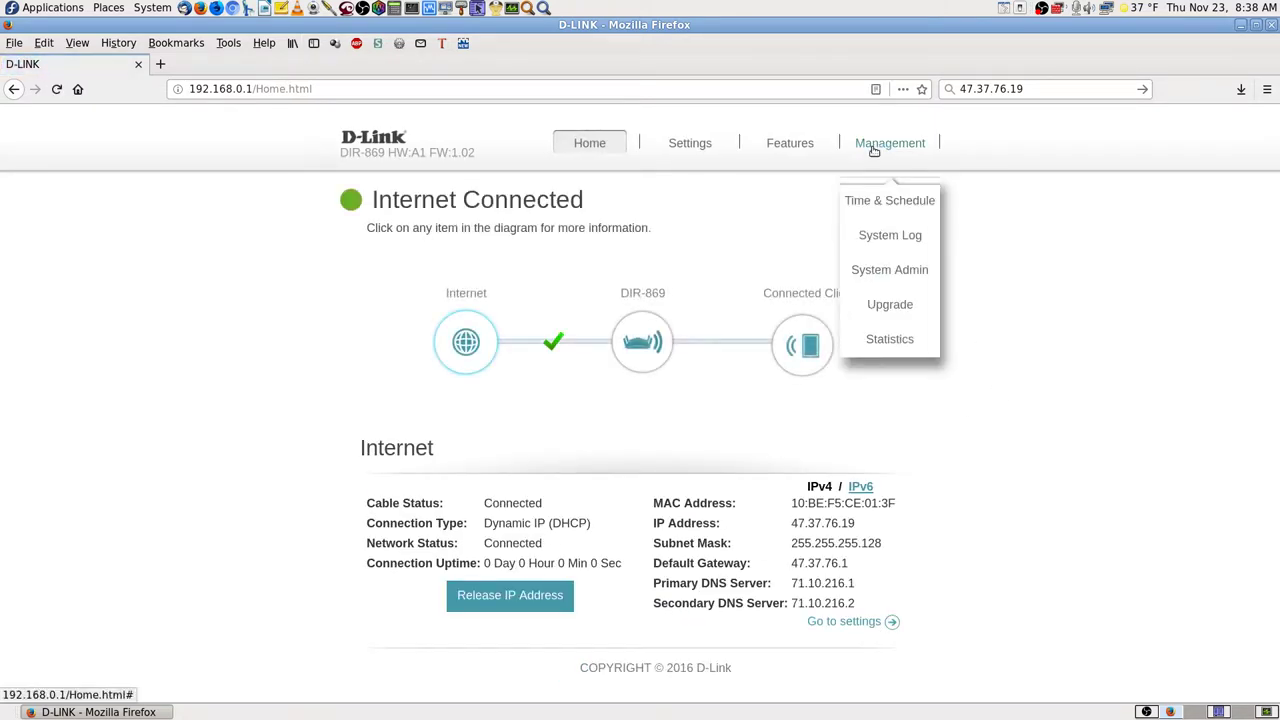
{"action": "mouse_move", "coordinate": [822, 150]}
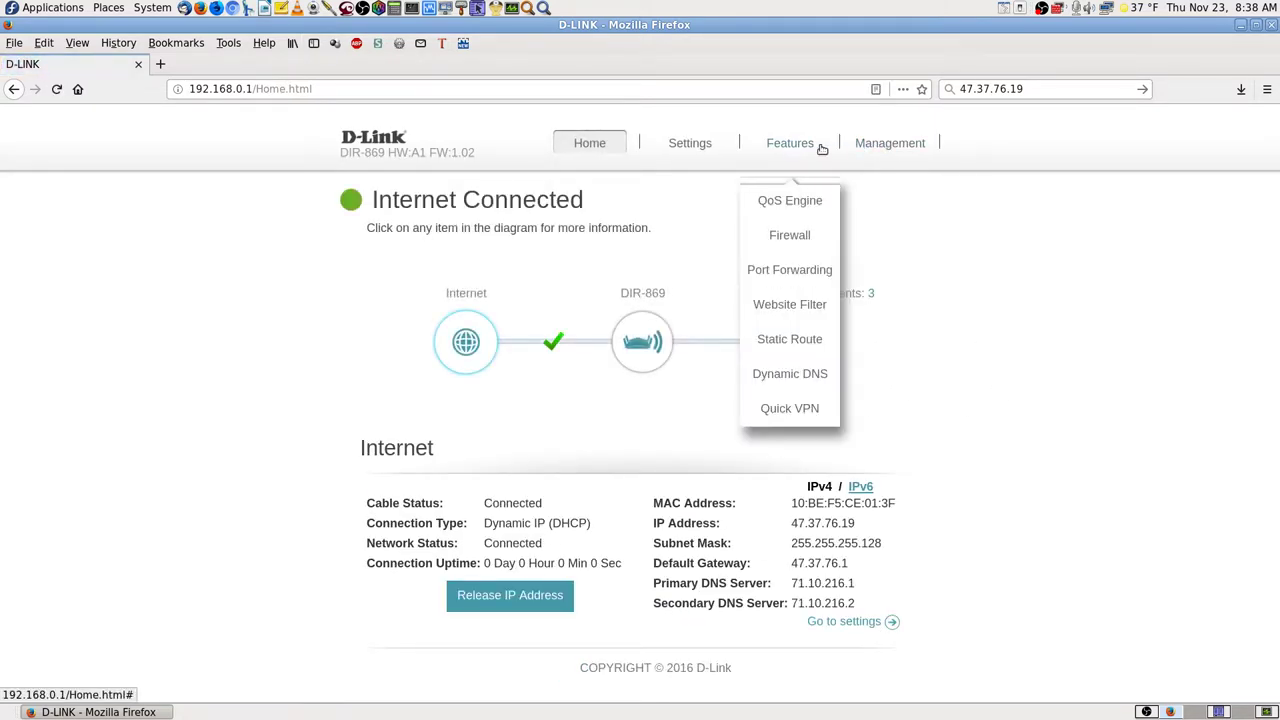
{"action": "left_click", "coordinate": [791, 374]}
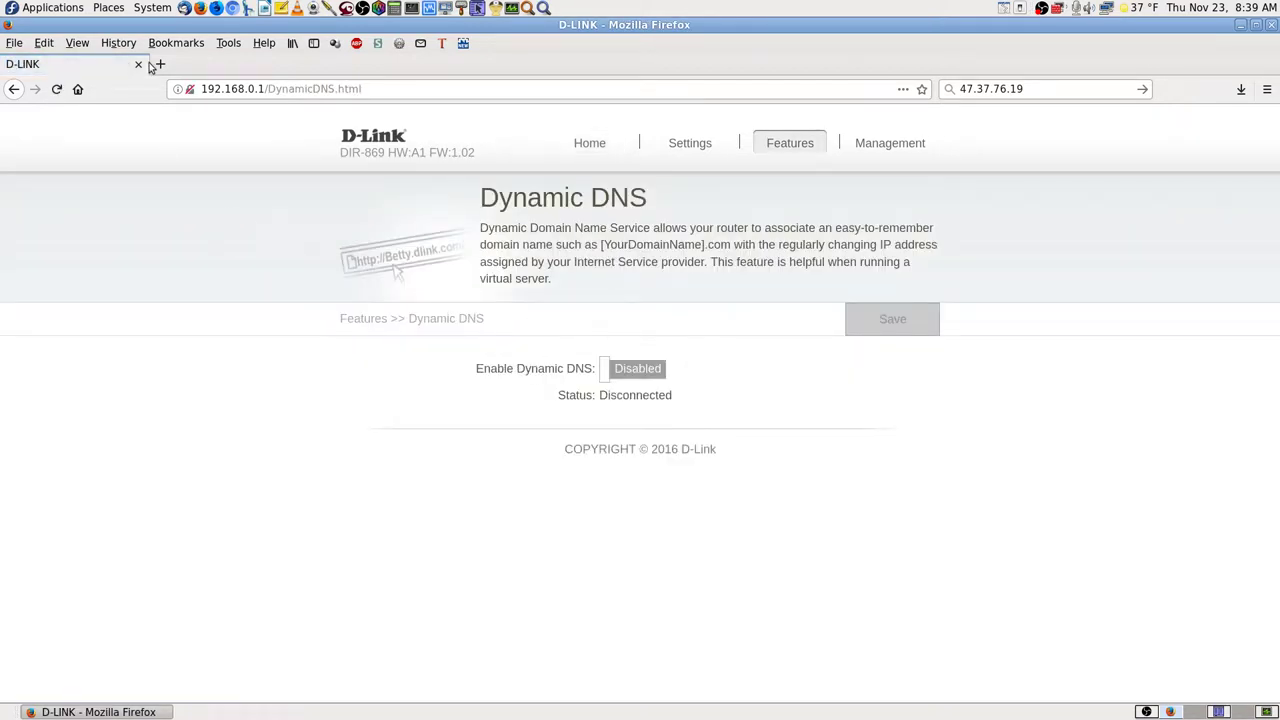
- In a new tab, load bishopco.us.to, then donsongs.com
{"action": "left_click", "coordinate": [160, 64]}
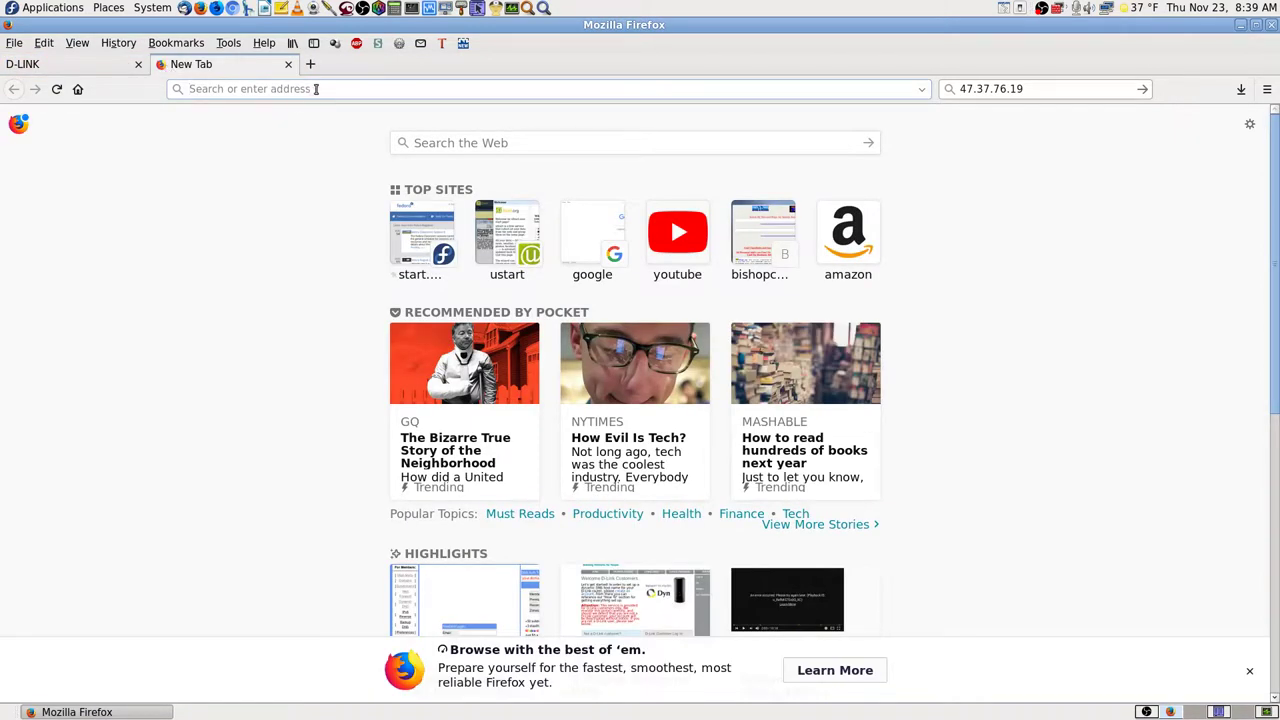
{"action": "type", "text": "bishopco.us.to/"}
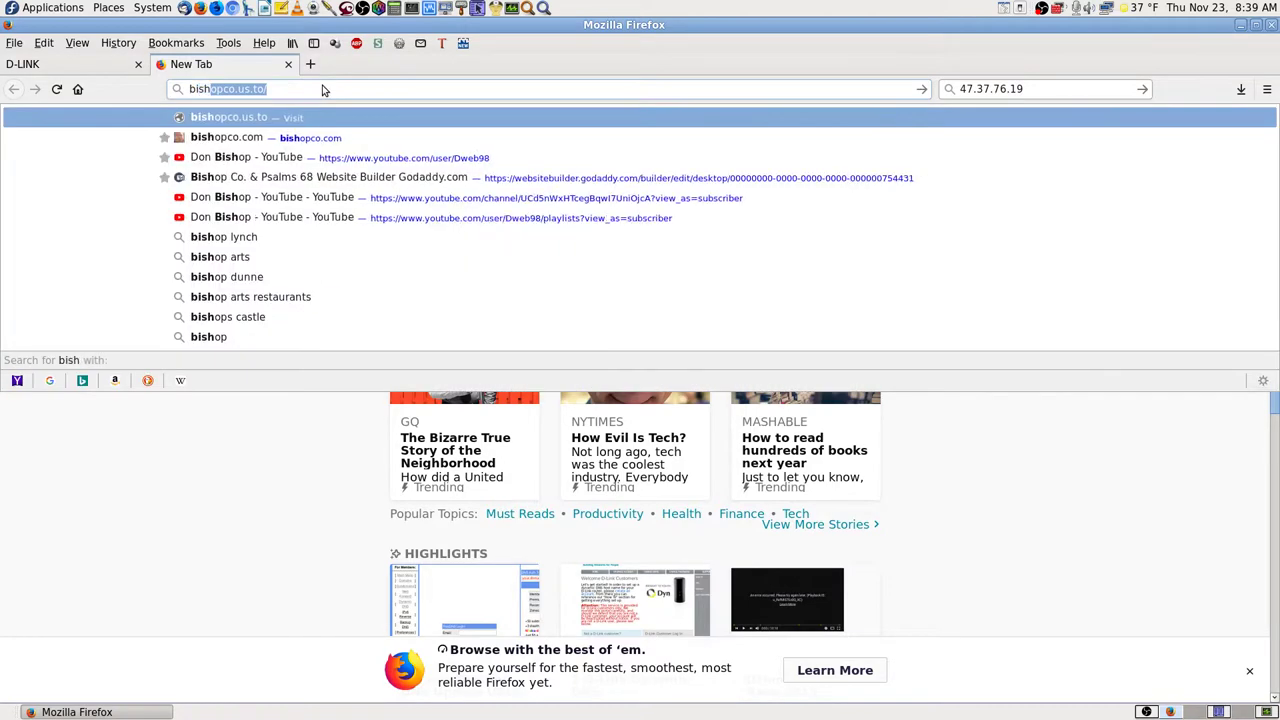
{"action": "key", "text": "Return"}
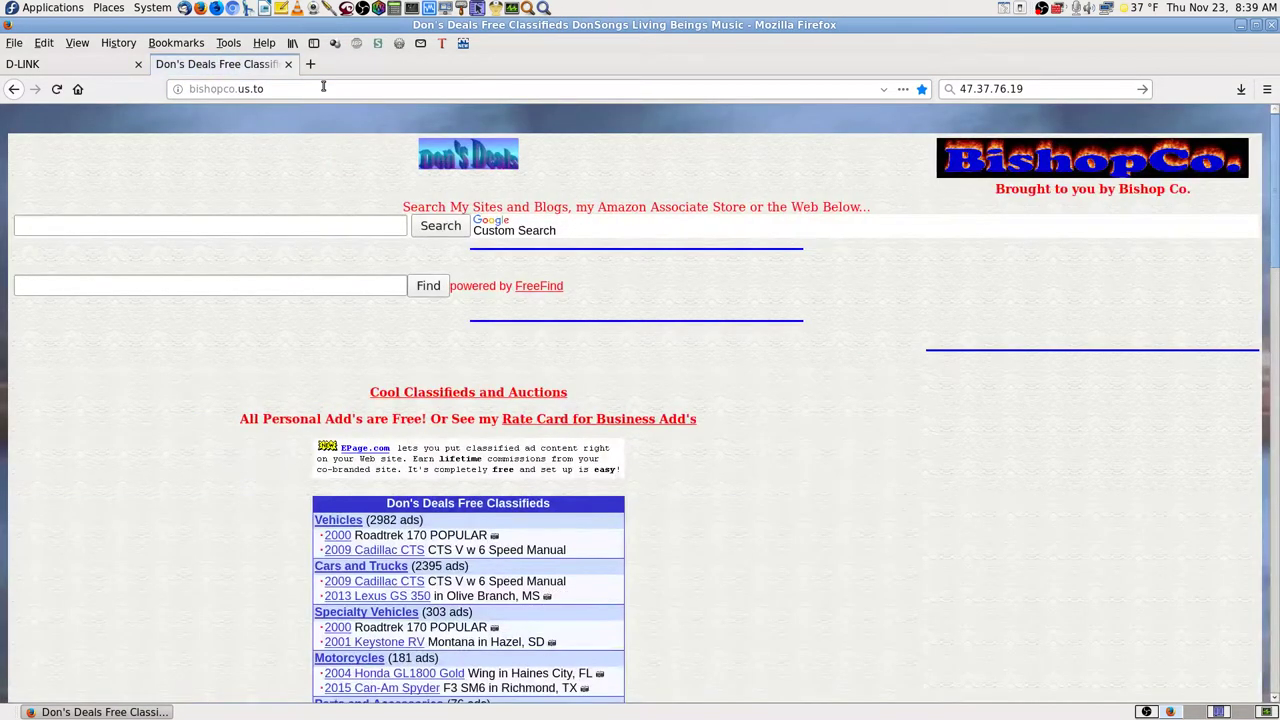
{"action": "left_click", "coordinate": [290, 89]}
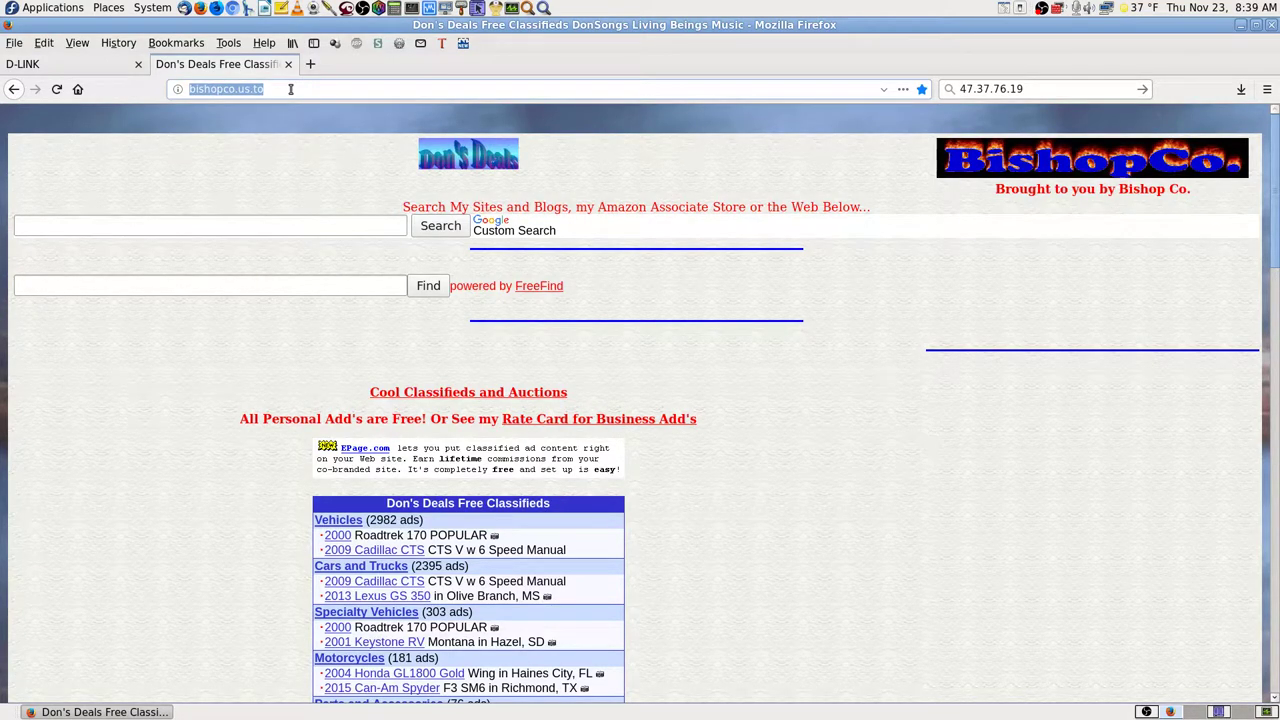
{"action": "type", "text": "donsongs.com"}
{"action": "key", "text": "Return"}
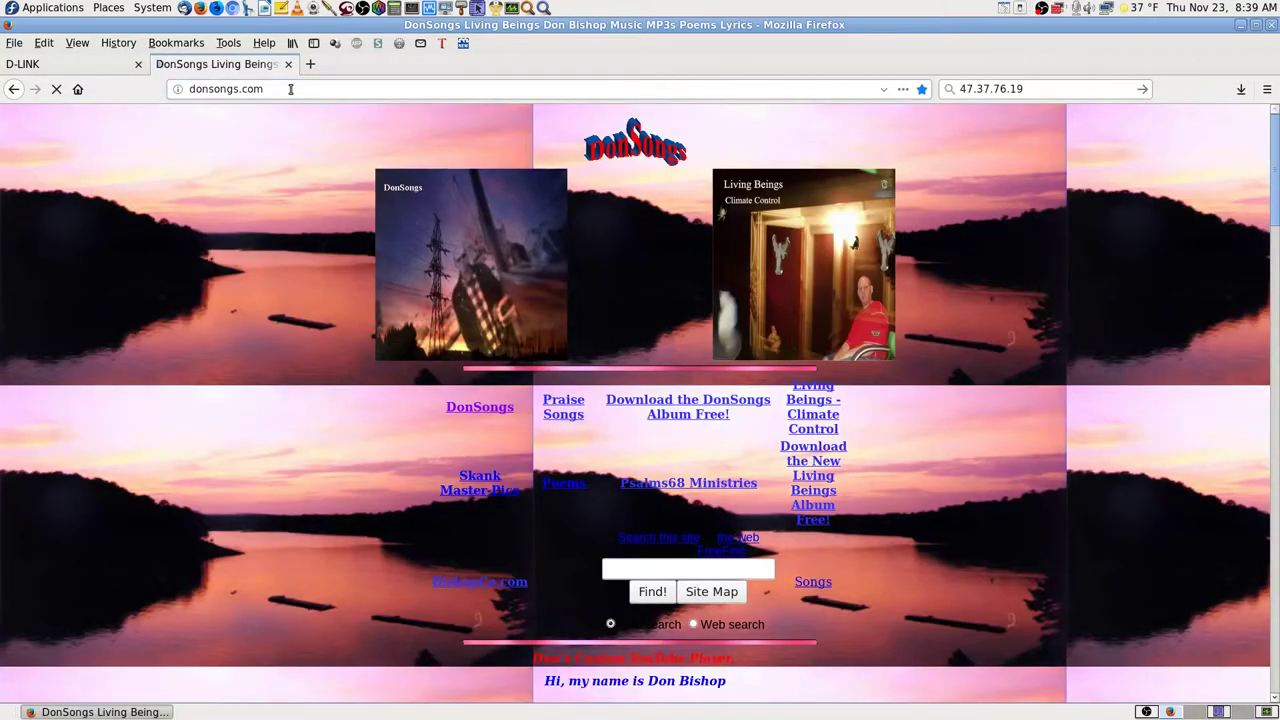
- Load bishopco.com and check that it redirects to the Don's Deals site
{"action": "left_click", "coordinate": [292, 89]}
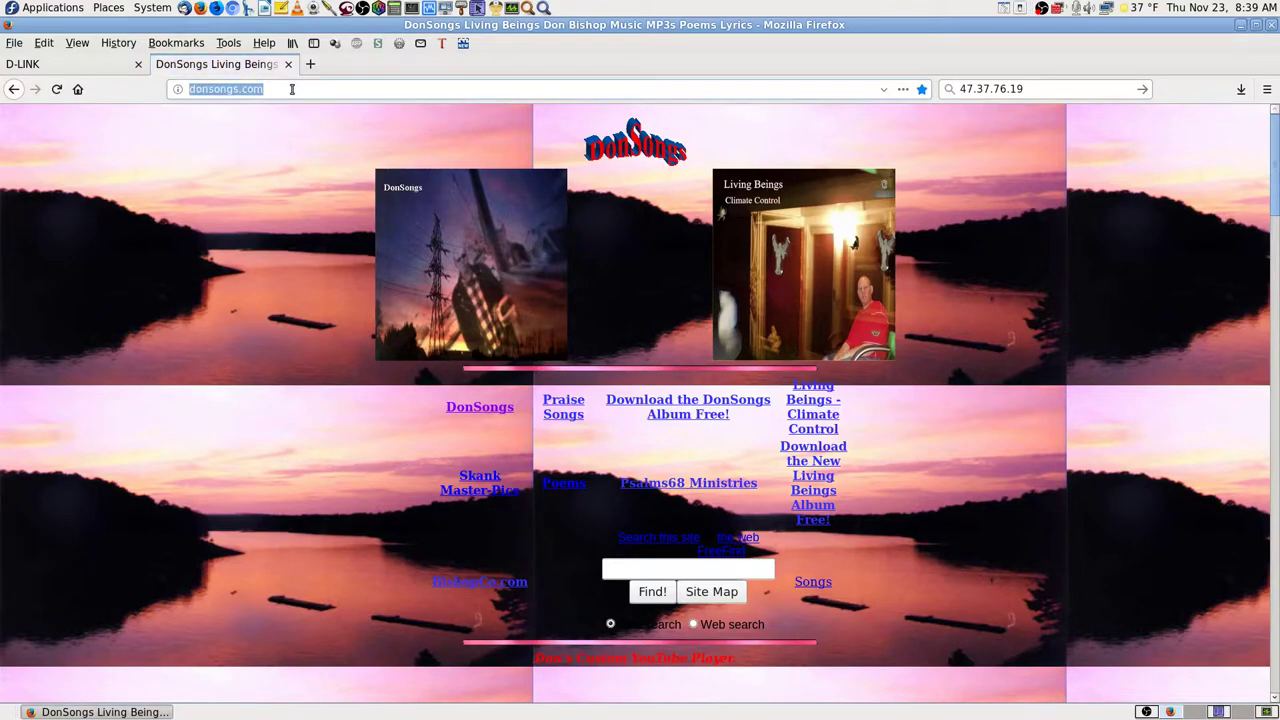
{"action": "type", "text": "bishopco.us.to/"}
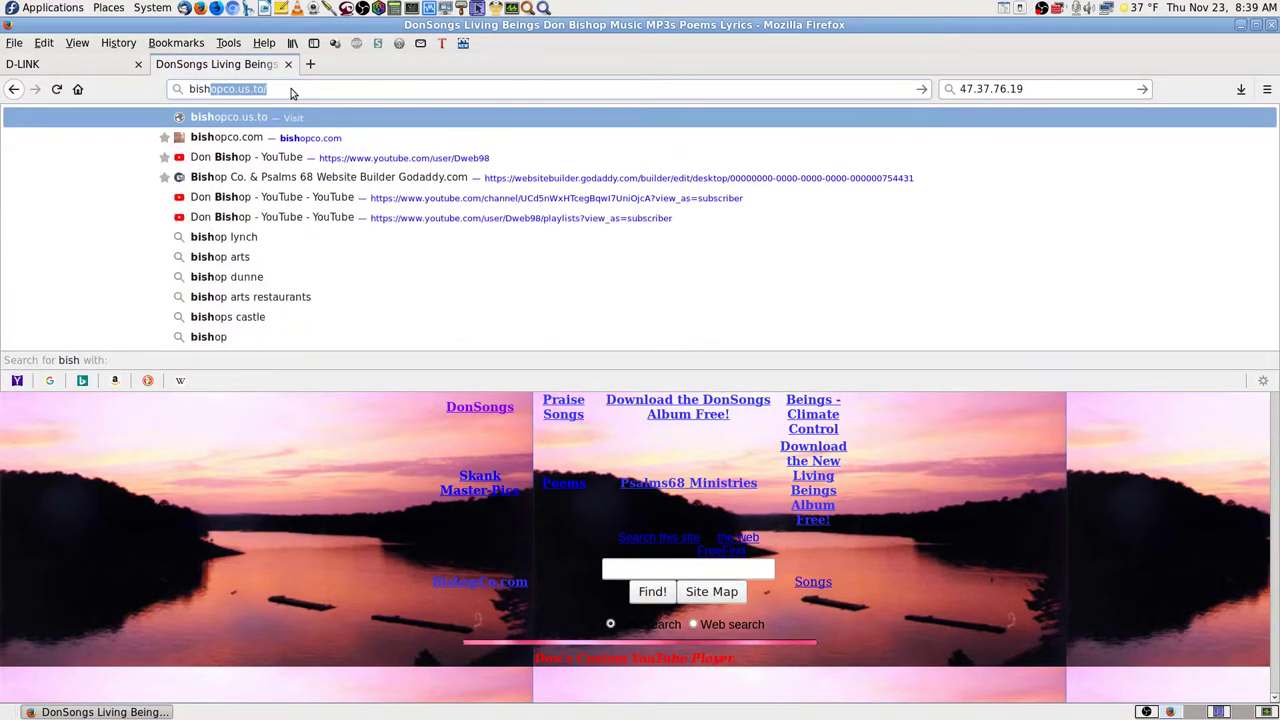
{"action": "key", "text": "Down"}
{"action": "key", "text": "Return"}
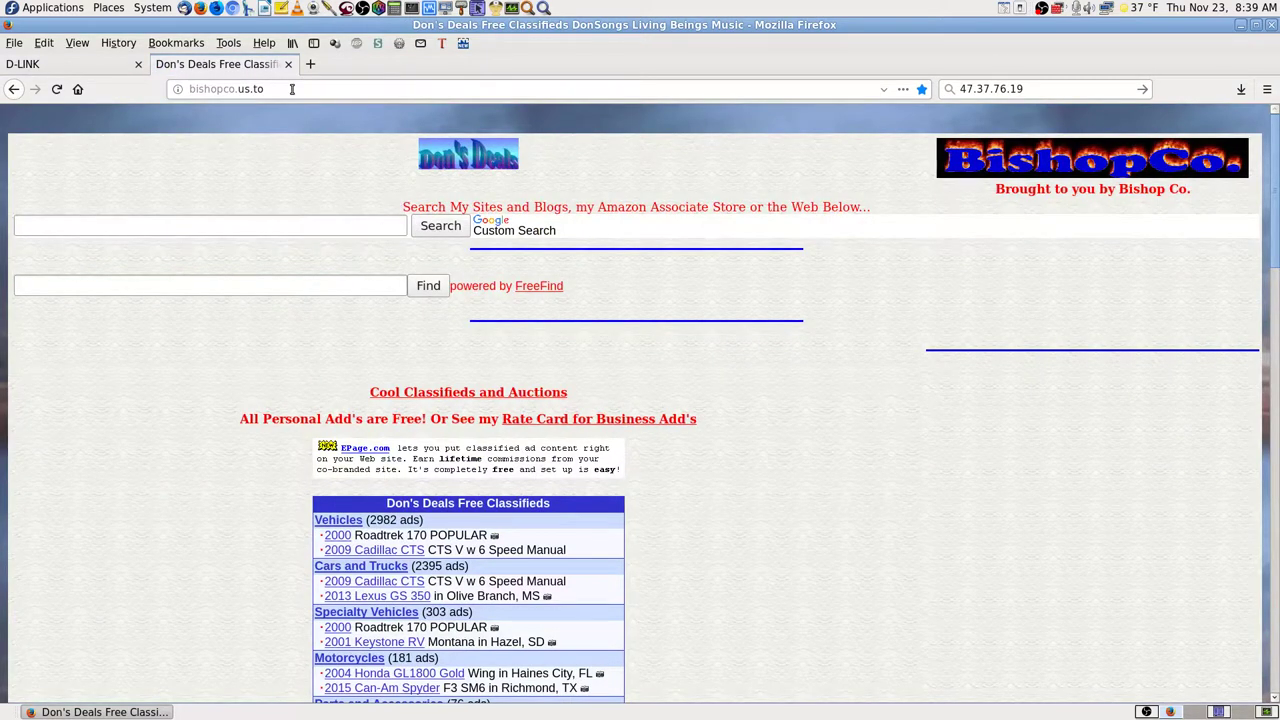
{"action": "left_click", "coordinate": [292, 89]}
{"action": "key", "text": "BackSpace"}
{"action": "key", "text": "BackSpace"}
{"action": "key", "text": "BackSpace"}
{"action": "key", "text": "BackSpace"}
{"action": "key", "text": "BackSpace"}
{"action": "key", "text": "BackSpace"}
{"action": "key", "text": "BackSpace"}
{"action": "key", "text": "BackSpace"}
{"action": "key", "text": "BackSpace"}
{"action": "key", "text": "BackSpace"}
{"action": "key", "text": "BackSpace"}
{"action": "key", "text": "BackSpace"}
{"action": "key", "text": "BackSpace"}
{"action": "key", "text": "BackSpace"}
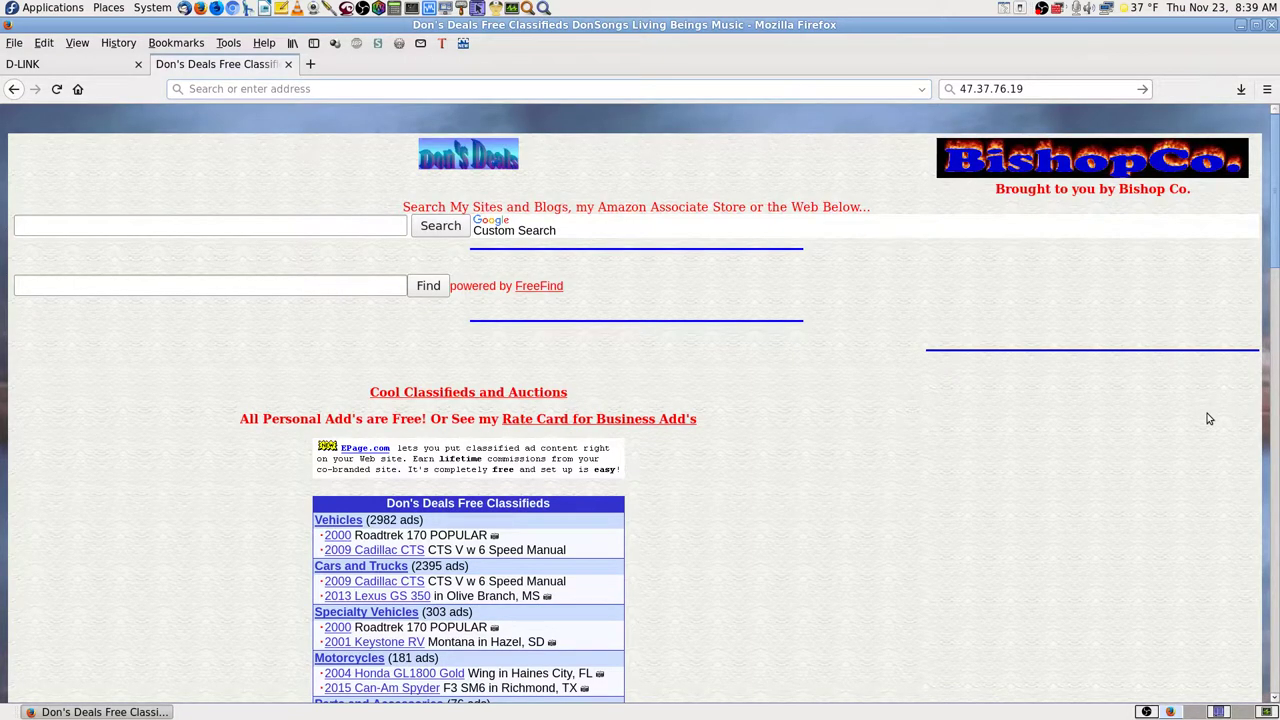
{"action": "type", "text": "bishopco.us.to/"}
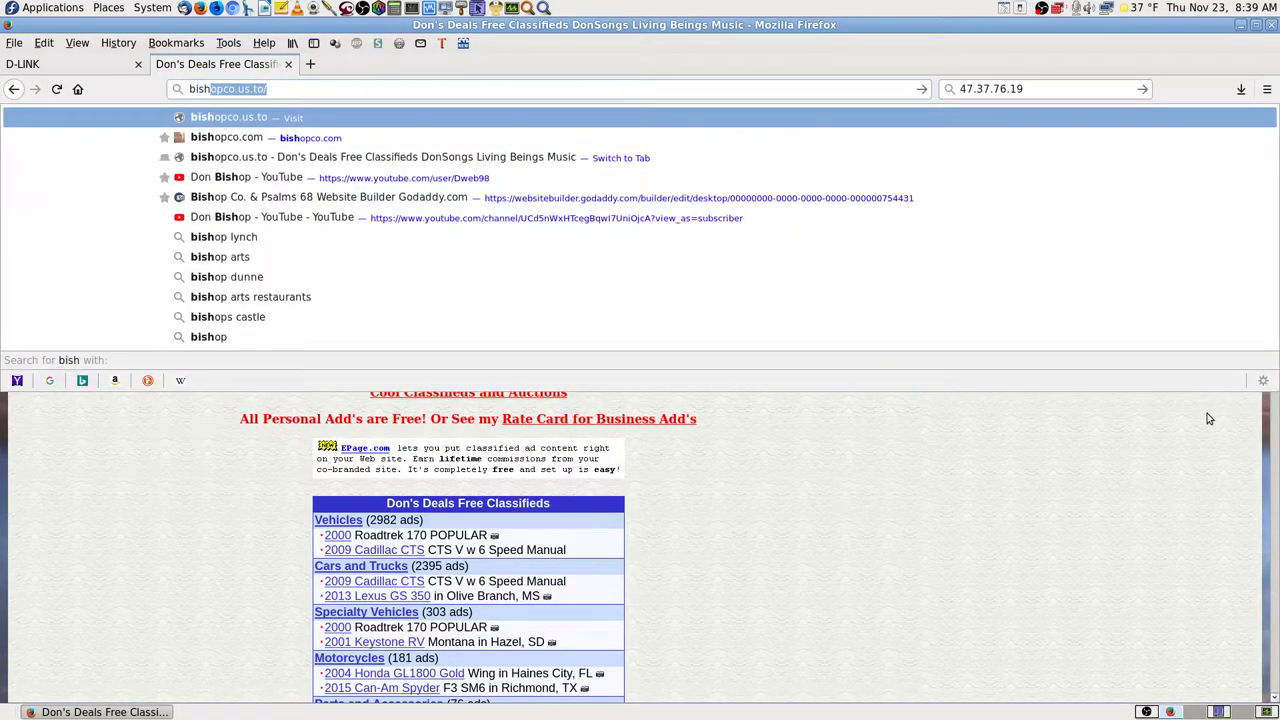
{"action": "key", "text": "Down"}
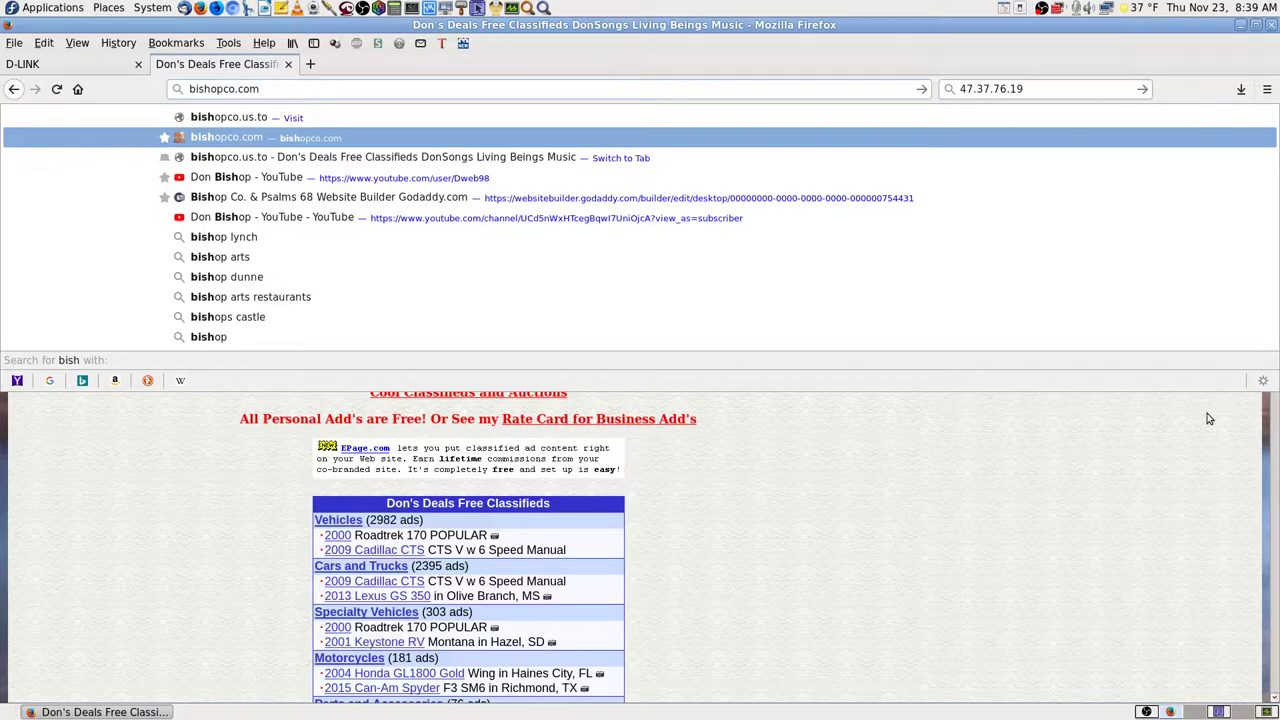
{"action": "key", "text": "Return"}
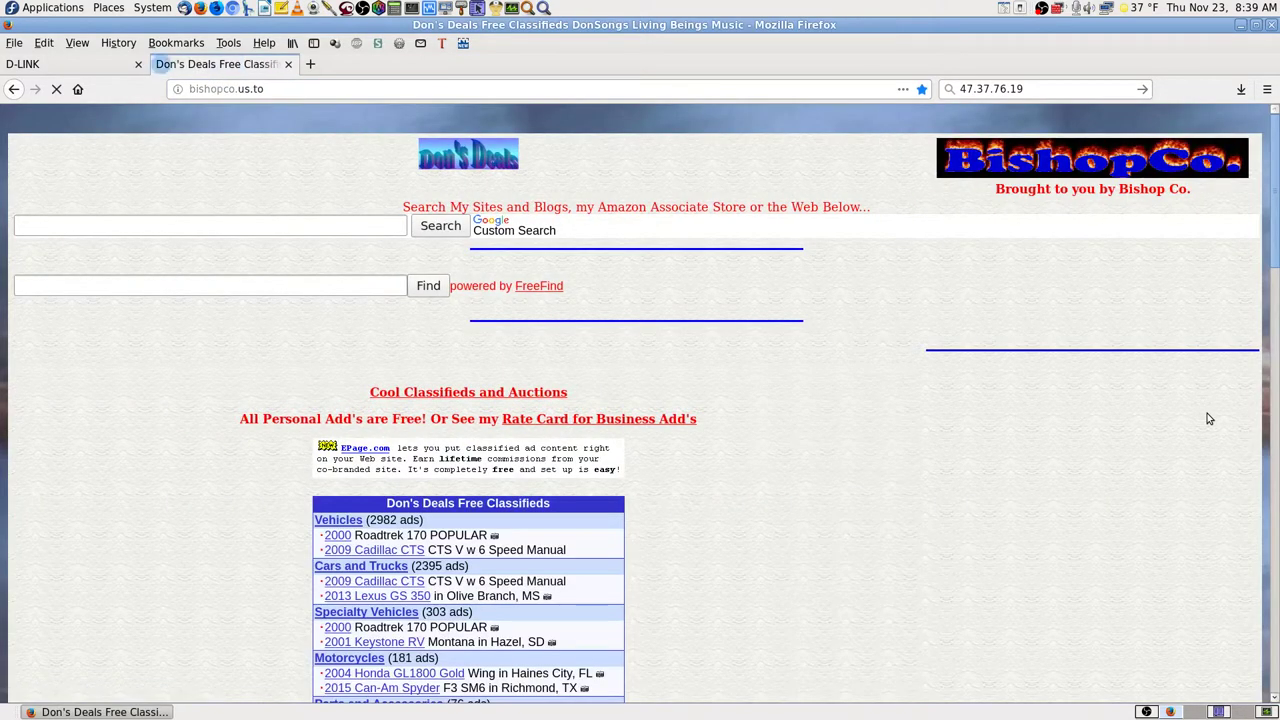
- Load bishopco.biz and confirm it also lands on bishopco.us.to
{"action": "left_click", "coordinate": [309, 91]}
{"action": "type", "text": "bishopco.us.to/"}
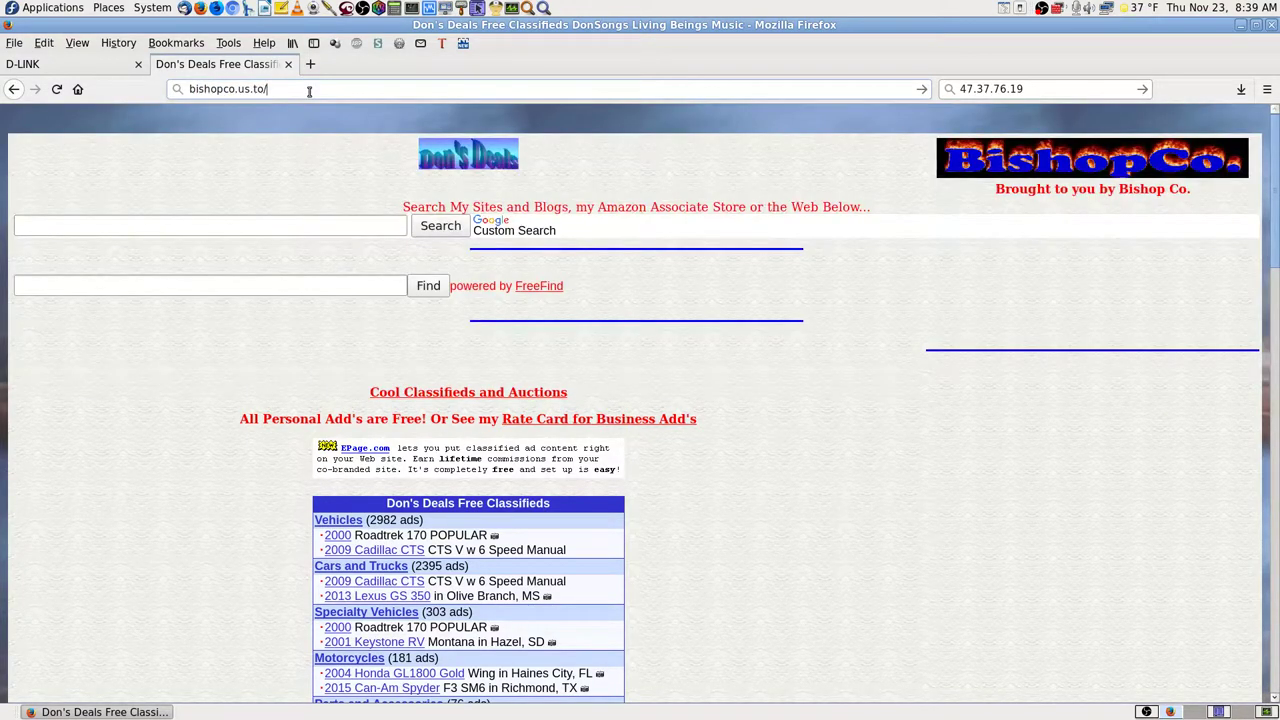
{"action": "left_click", "coordinate": [324, 89]}
{"action": "type", "text": "bish"}
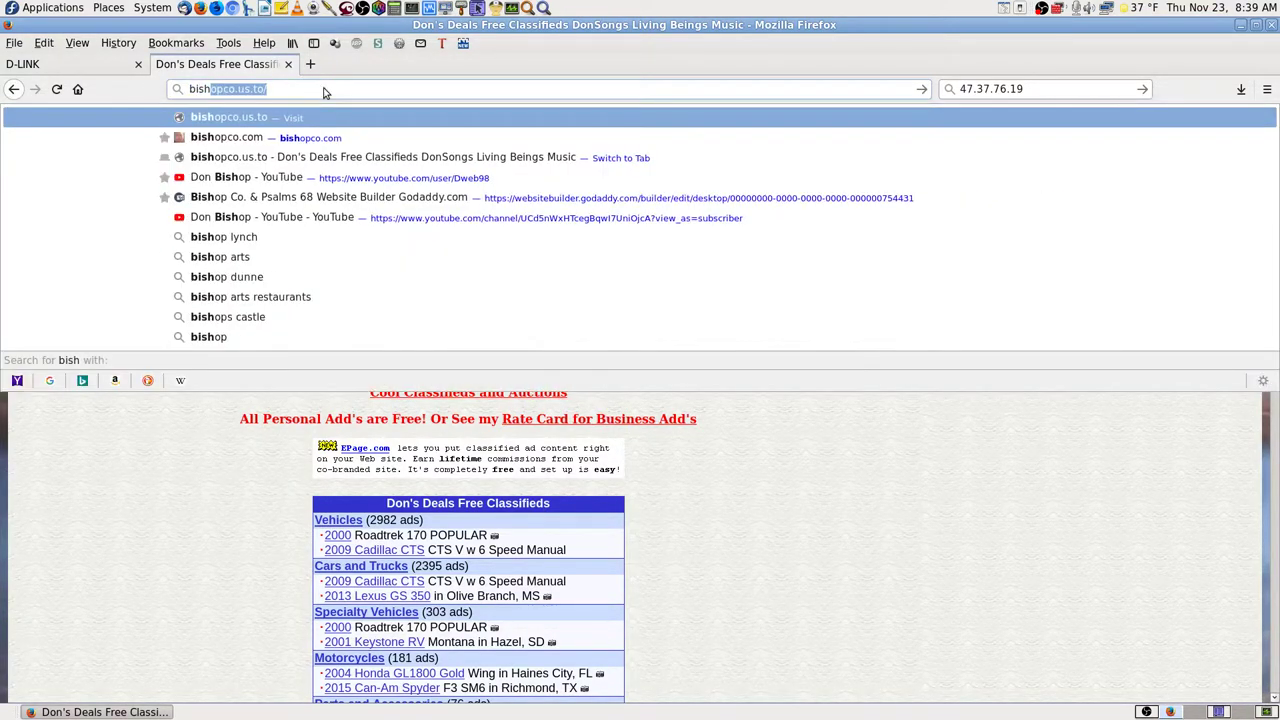
{"action": "key", "text": "Down"}
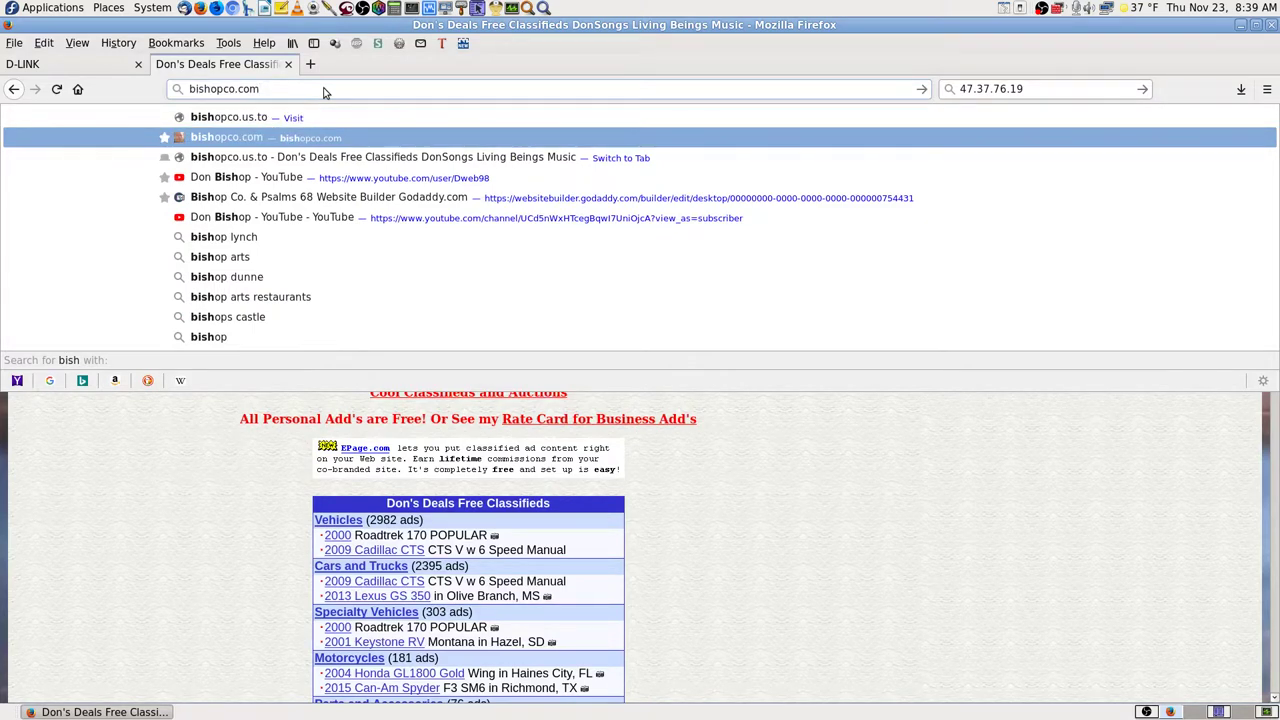
{"action": "key", "text": "BackSpace"}
{"action": "key", "text": "BackSpace"}
{"action": "key", "text": "BackSpace"}
{"action": "type", "text": "biz/"}
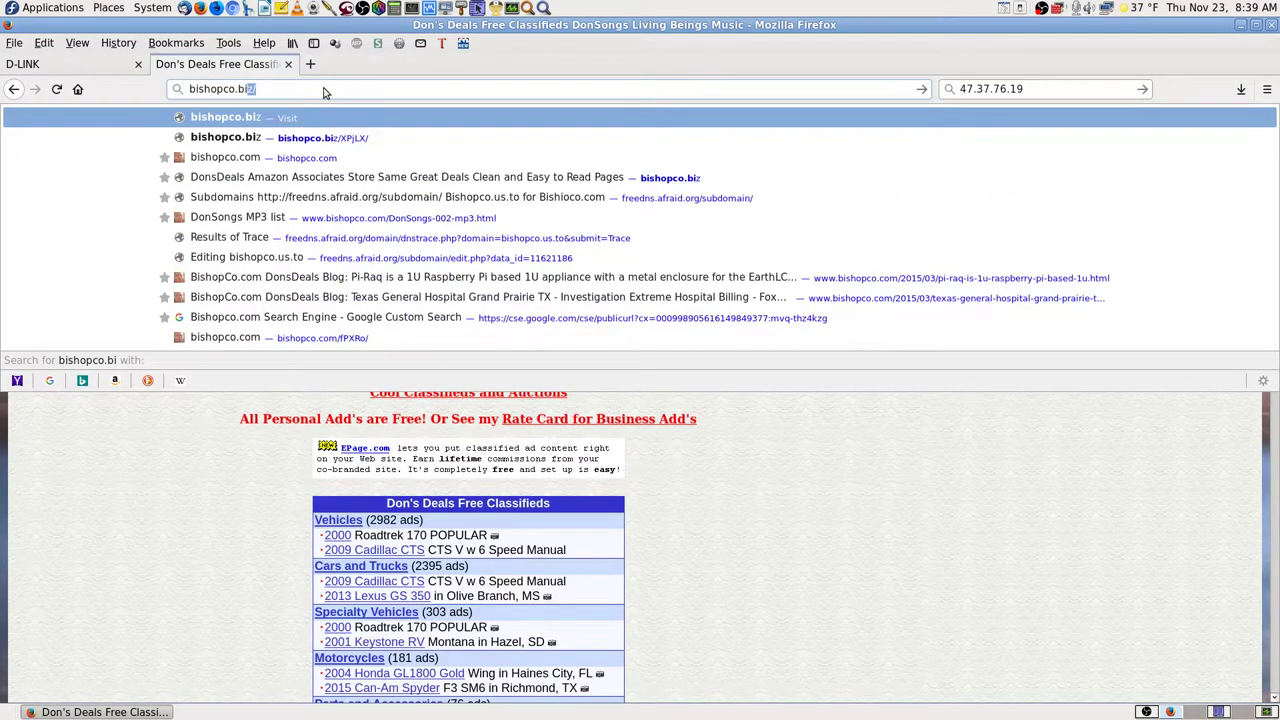
{"action": "key", "text": "Return"}
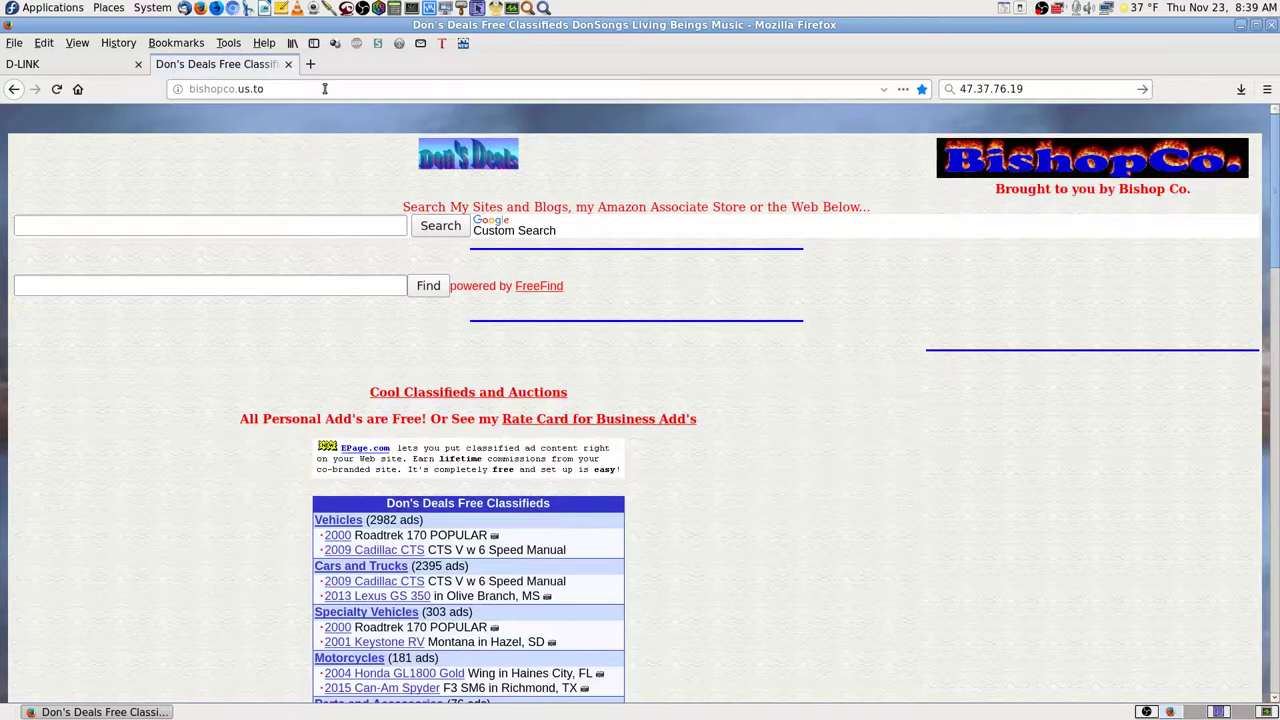
{"action": "left_click", "coordinate": [327, 87]}
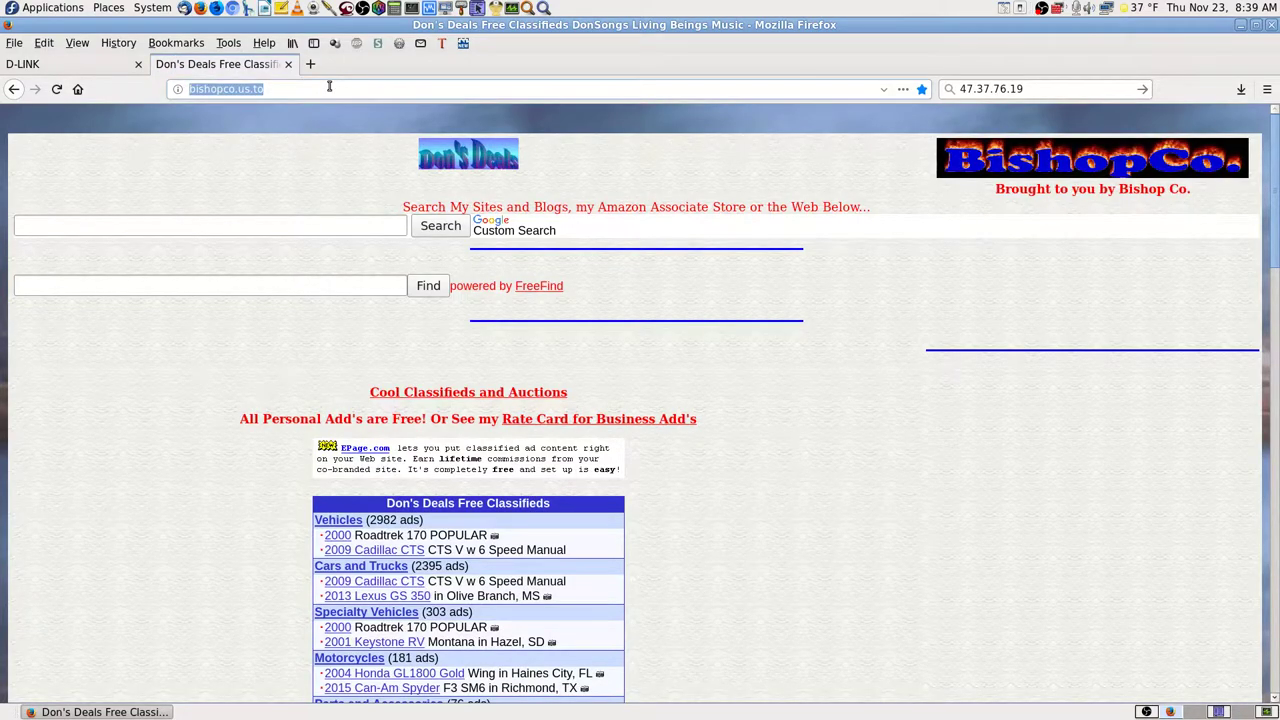
- Load psalms68.com, then psalms68.org, and close the Psalms 68 tab
{"action": "type", "text": "psalms68"}
{"action": "key", "text": "Return"}
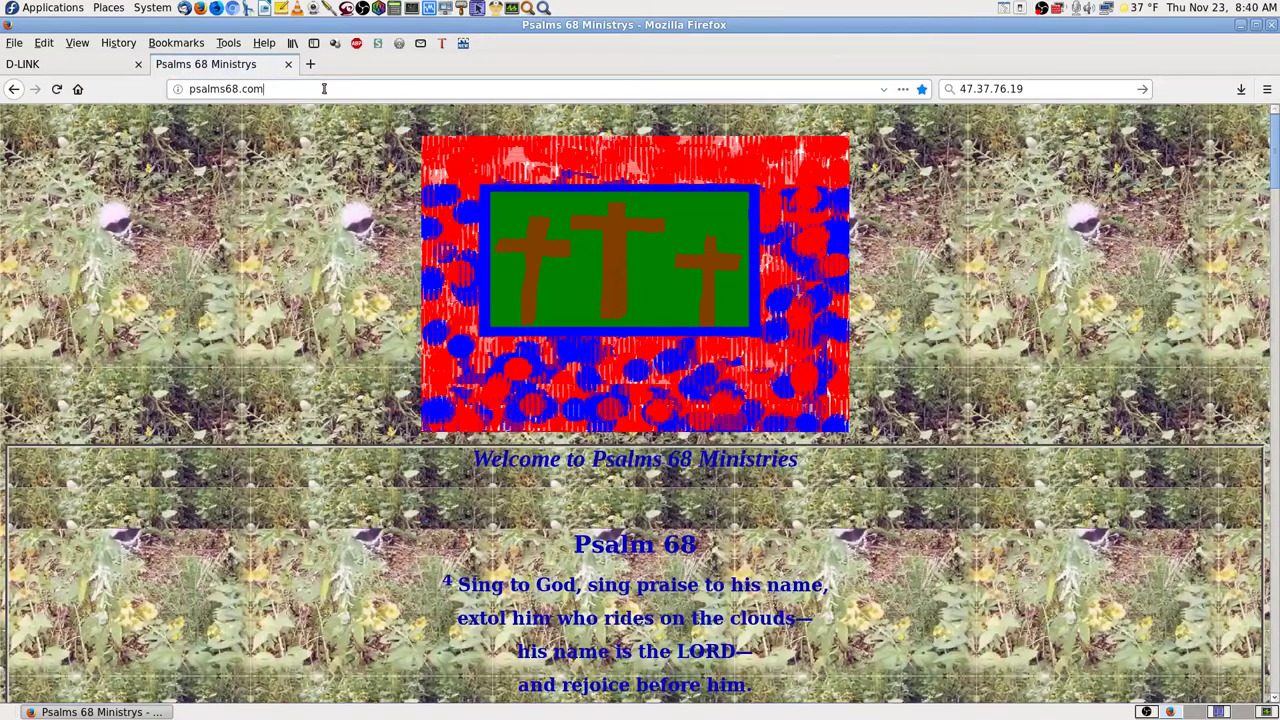
{"action": "key", "text": "BackSpace"}
{"action": "key", "text": "BackSpace"}
{"action": "key", "text": "BackSpace"}
{"action": "type", "text": "org"}
{"action": "key", "text": "Return"}
{"action": "left_click", "coordinate": [289, 64]}
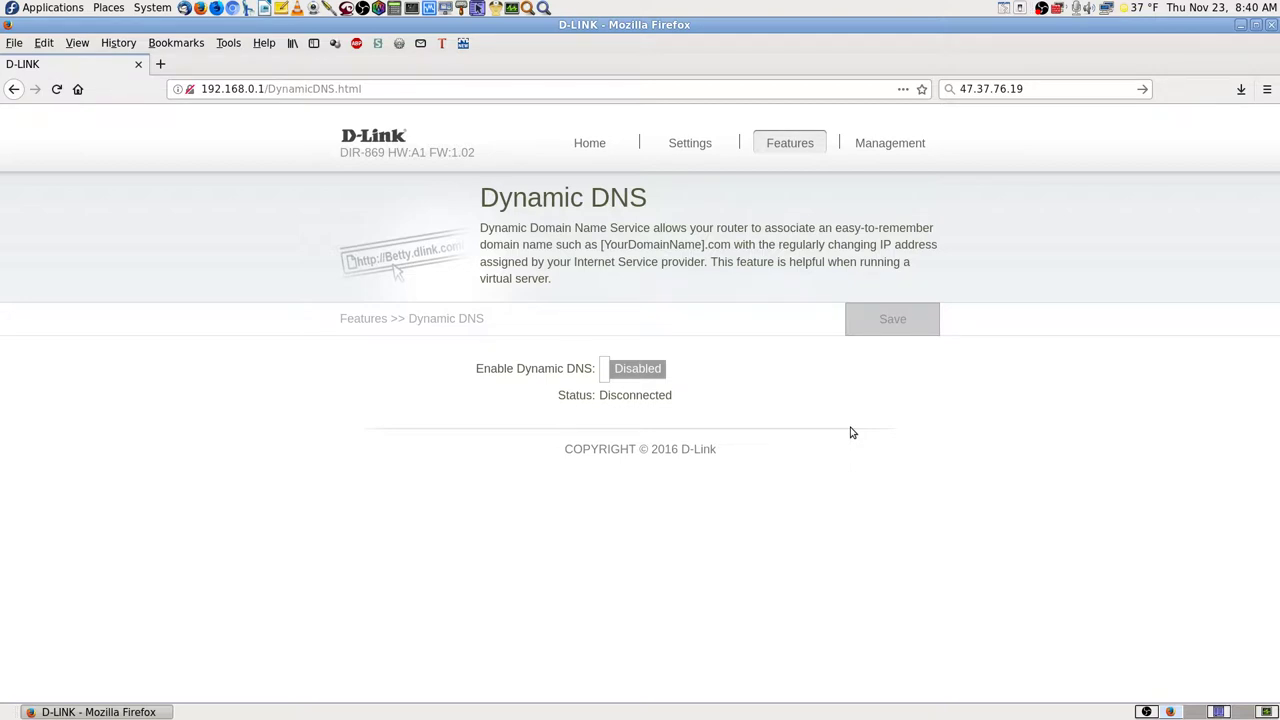
- Copy 47.37.76.19 from the search box and Paste & Go it in the address bar
{"action": "left_click_drag", "start_coordinate": [1024, 89], "coordinate": [958, 91]}
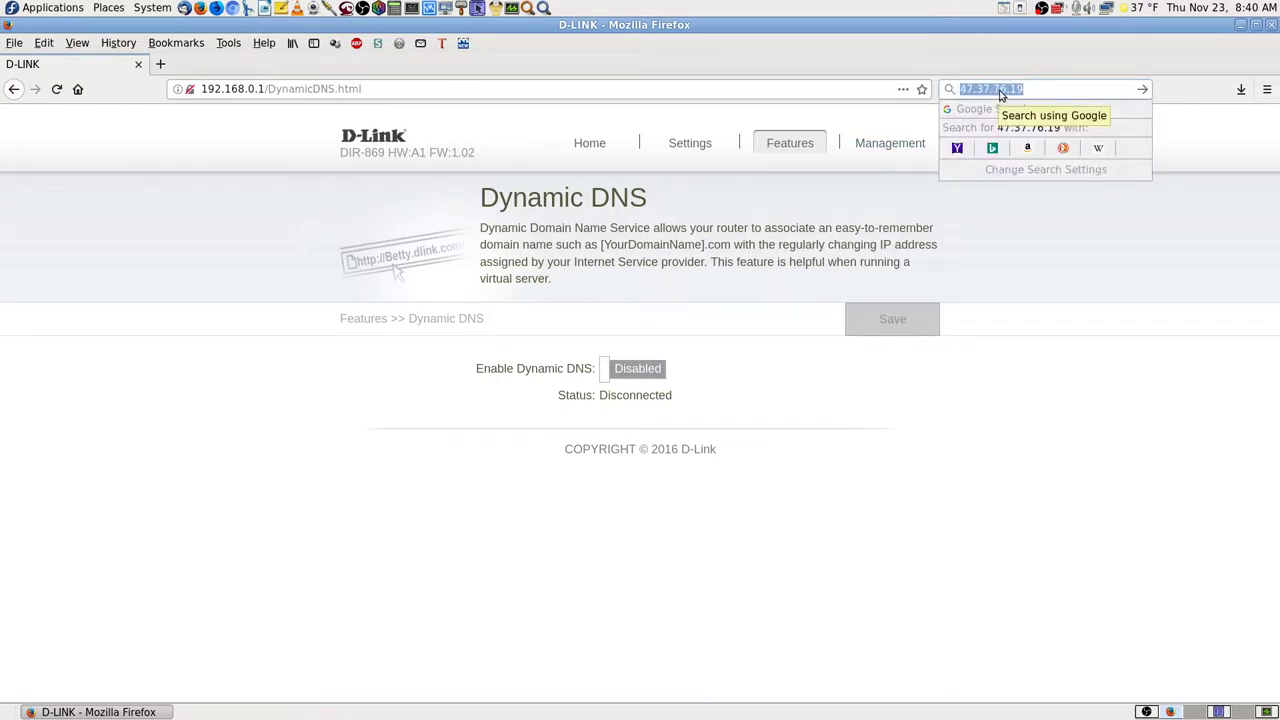
{"action": "right_click", "coordinate": [1000, 93]}
{"action": "left_click", "coordinate": [1052, 141]}
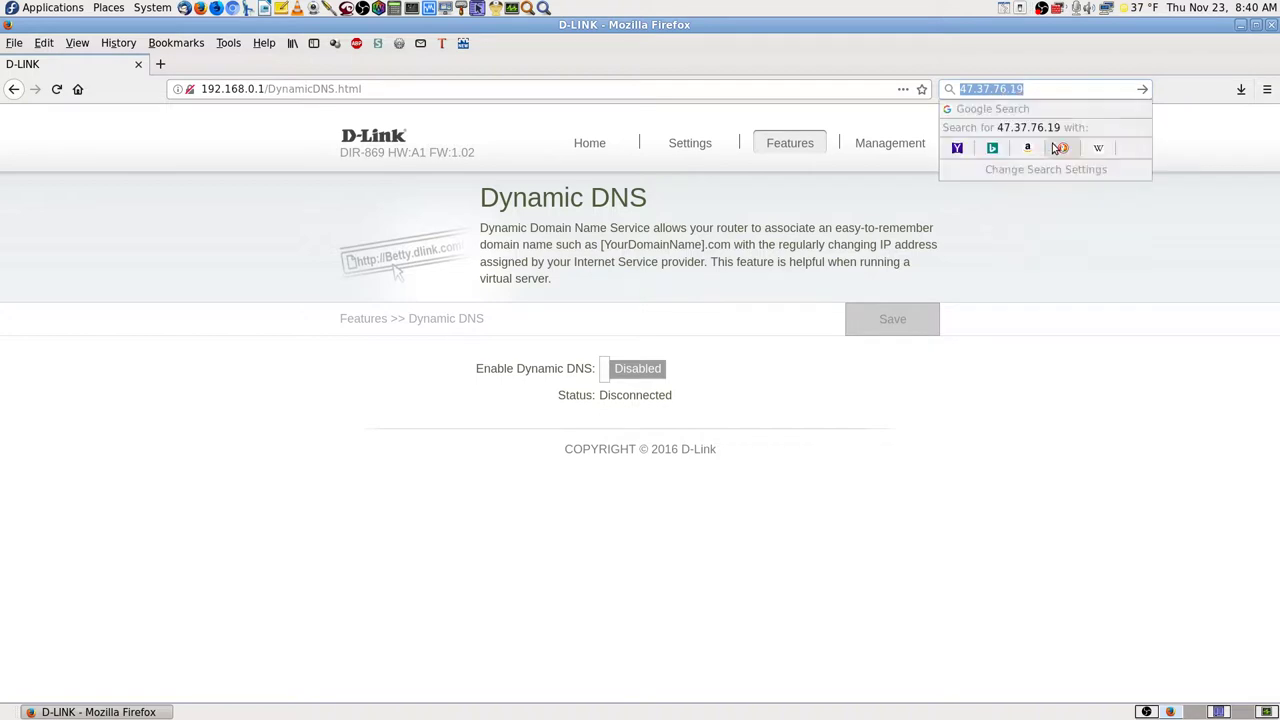
{"action": "left_click", "coordinate": [1063, 243]}
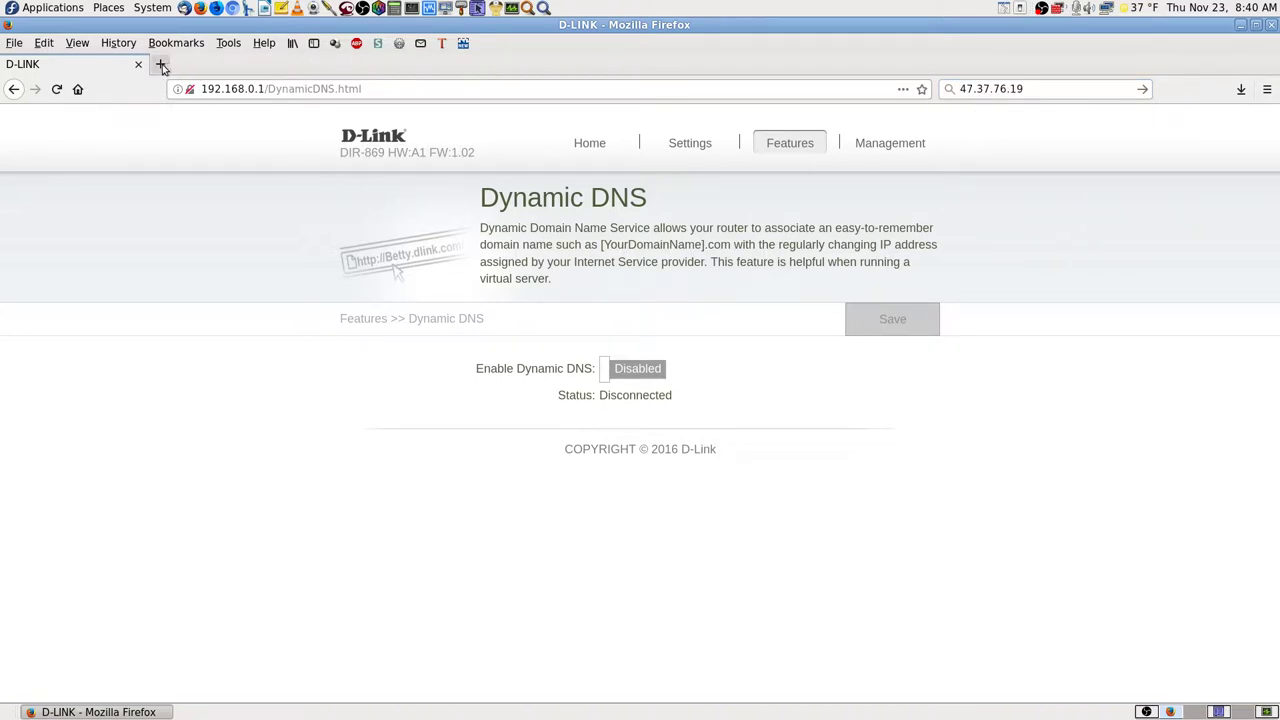
{"action": "right_click", "coordinate": [305, 89]}
{"action": "left_click", "coordinate": [342, 172]}
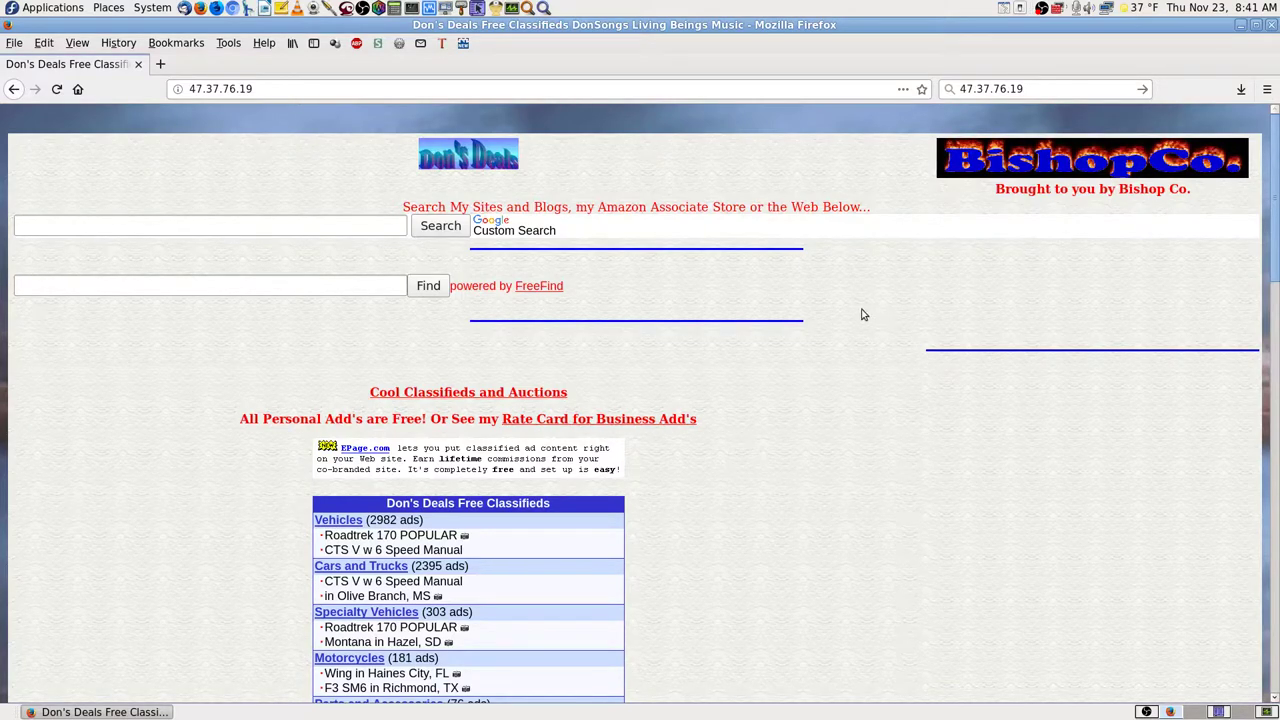
- Return to the router's Home page and list connected clients: Lenovo-i5, bishopco and Unknown
{"action": "key", "text": "alt+Left"}
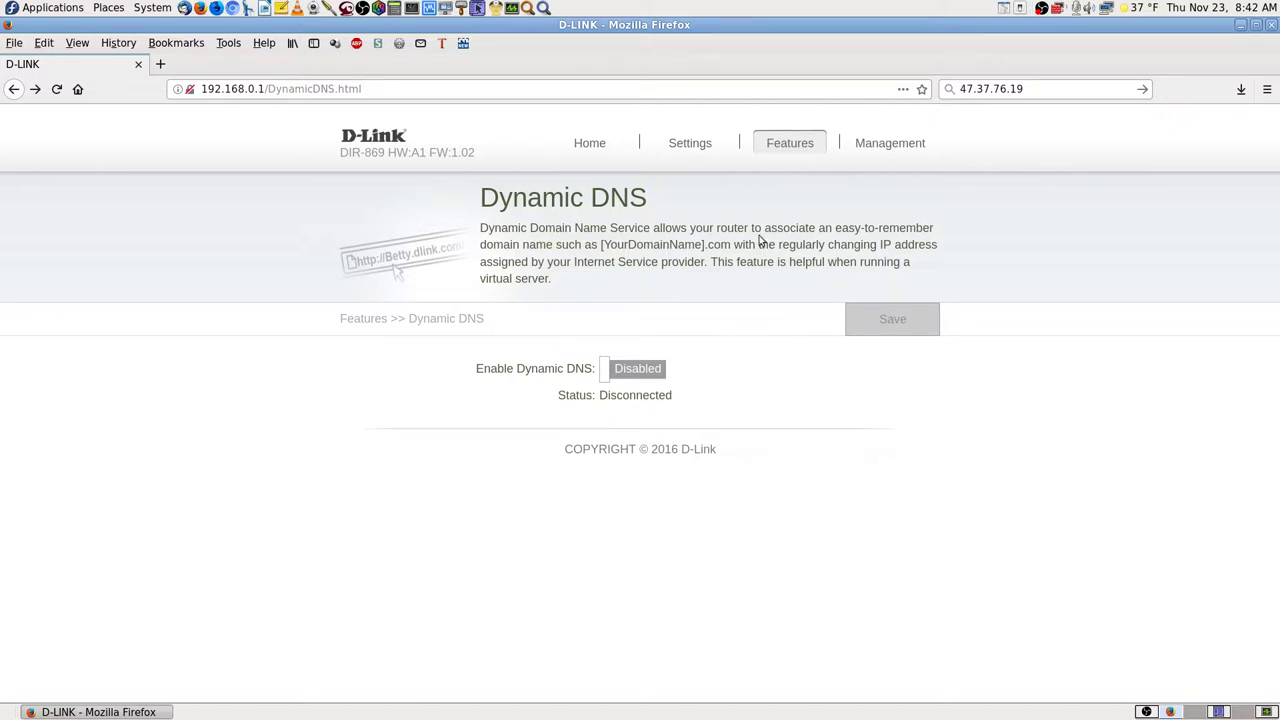
{"action": "left_click", "coordinate": [600, 153]}
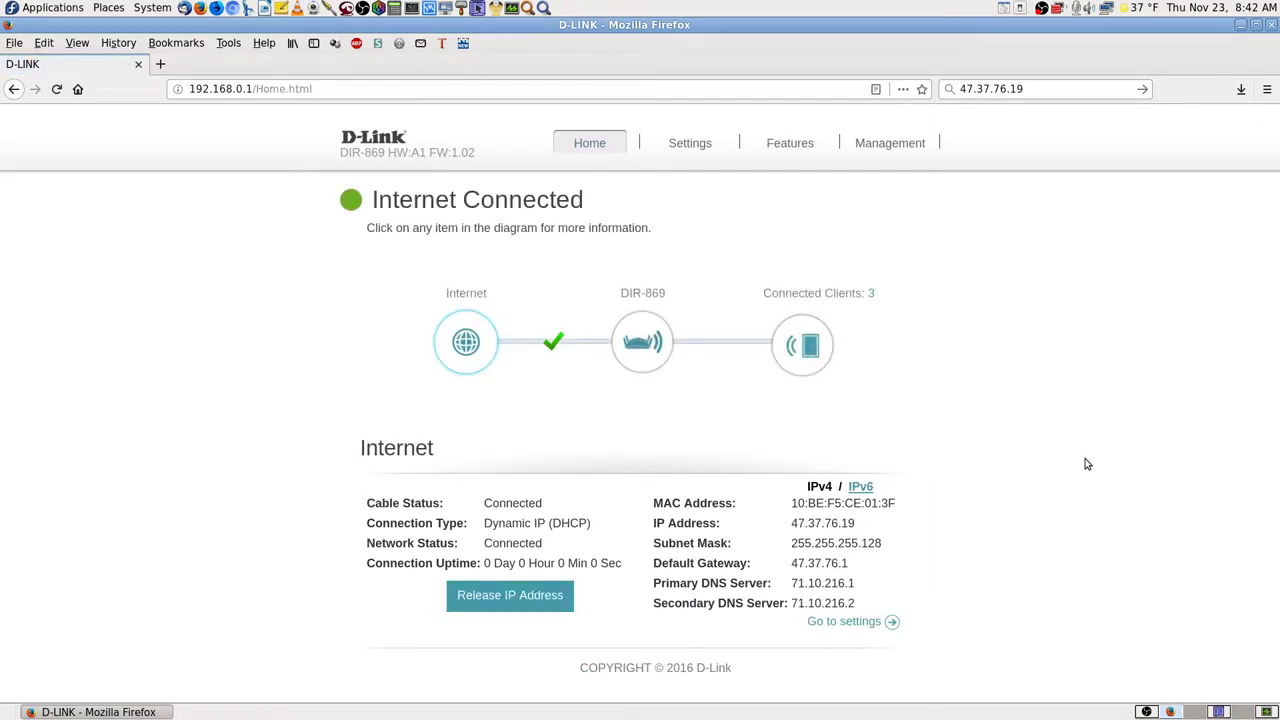
{"action": "left_click", "coordinate": [807, 348]}
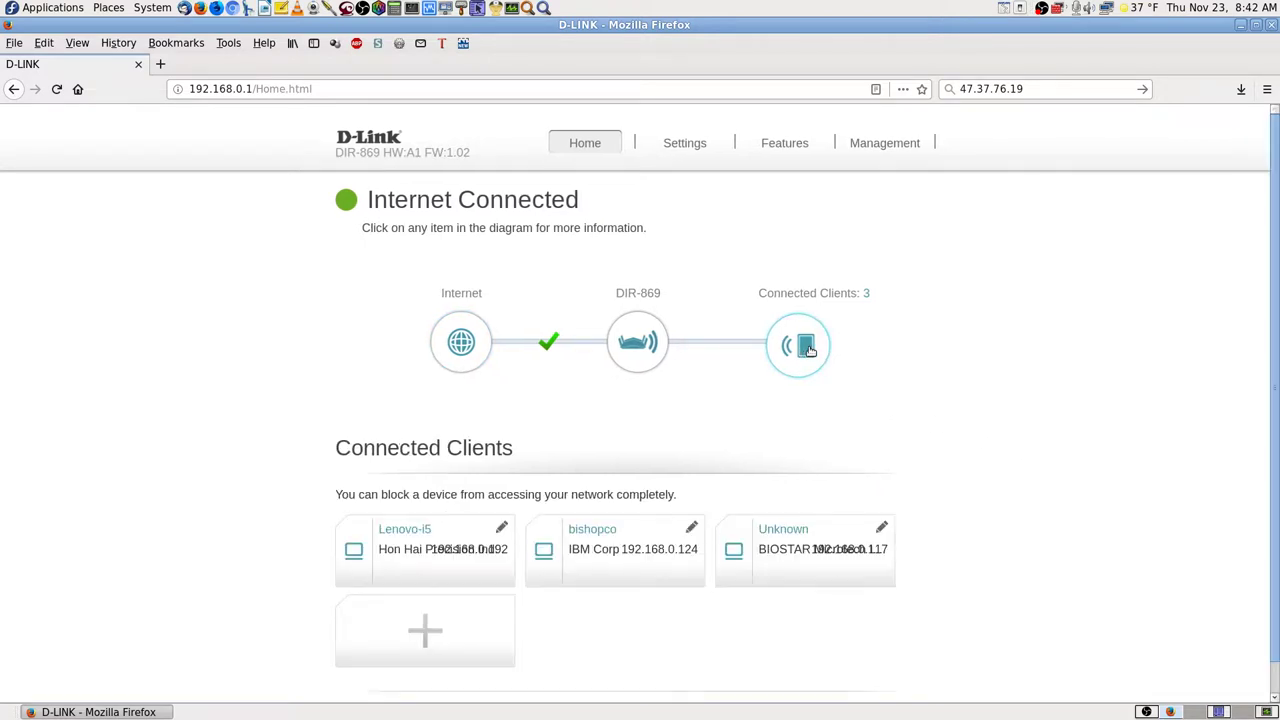
{"action": "scroll", "coordinate": [1005, 617], "scroll_direction": "down", "scroll_amount": 2}
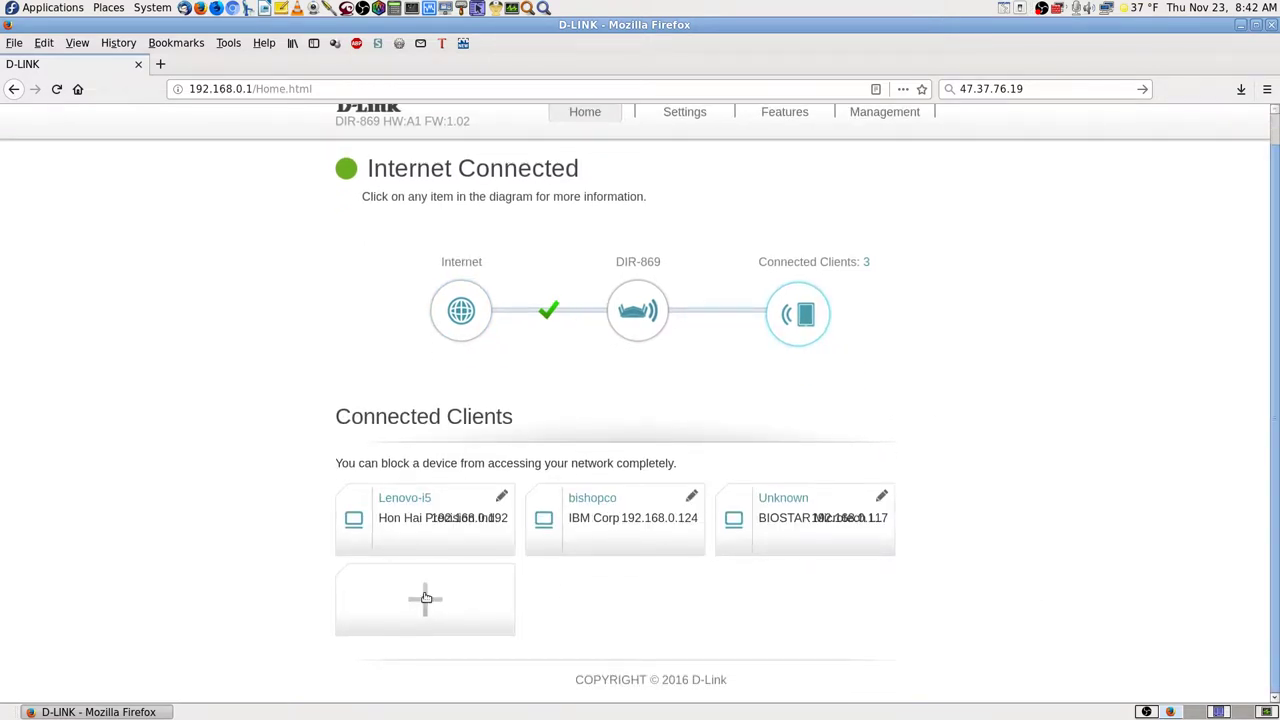
{"action": "left_click", "coordinate": [424, 600]}
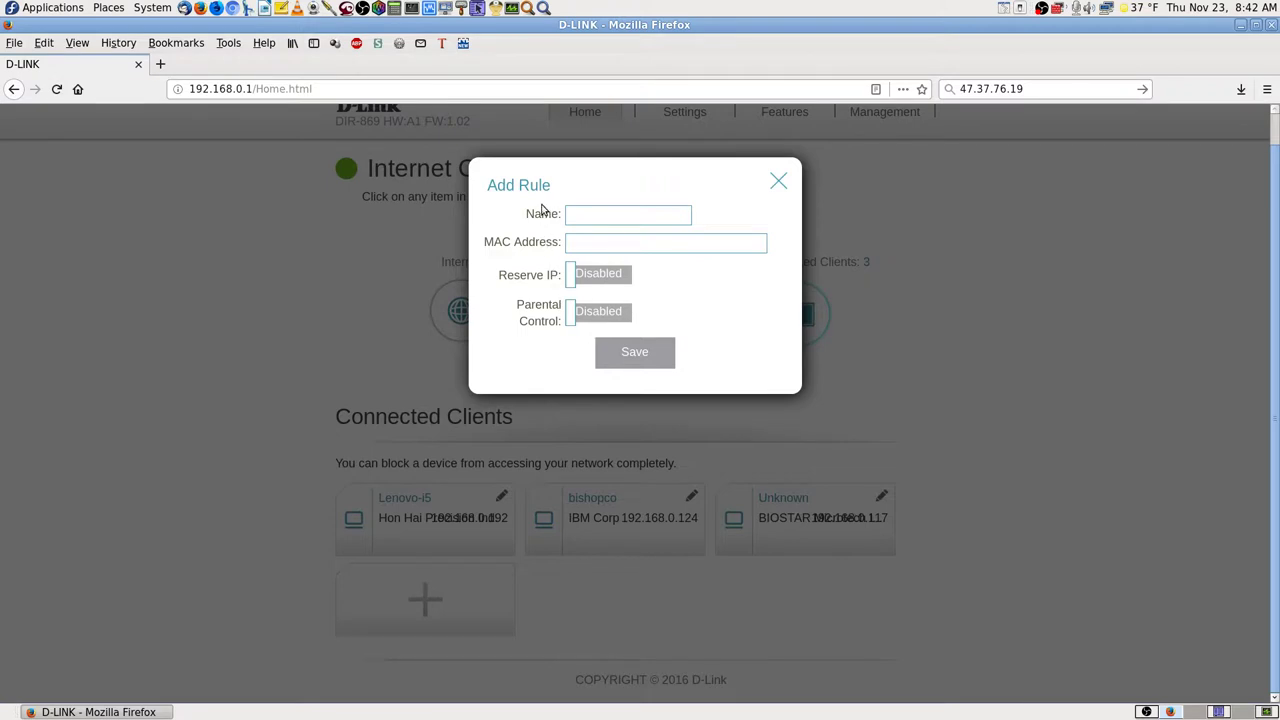
{"action": "left_click", "coordinate": [779, 182]}
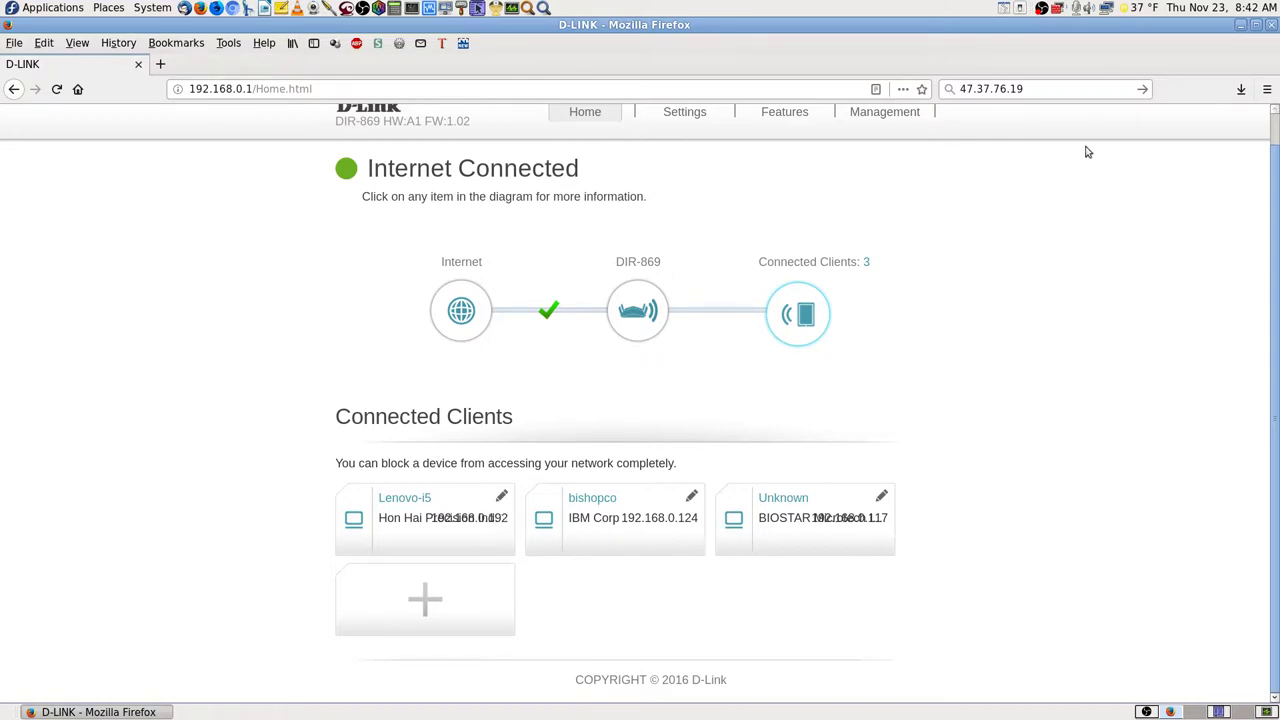
{"action": "left_click", "coordinate": [1108, 12]}
{"action": "left_click", "coordinate": [1128, 72]}
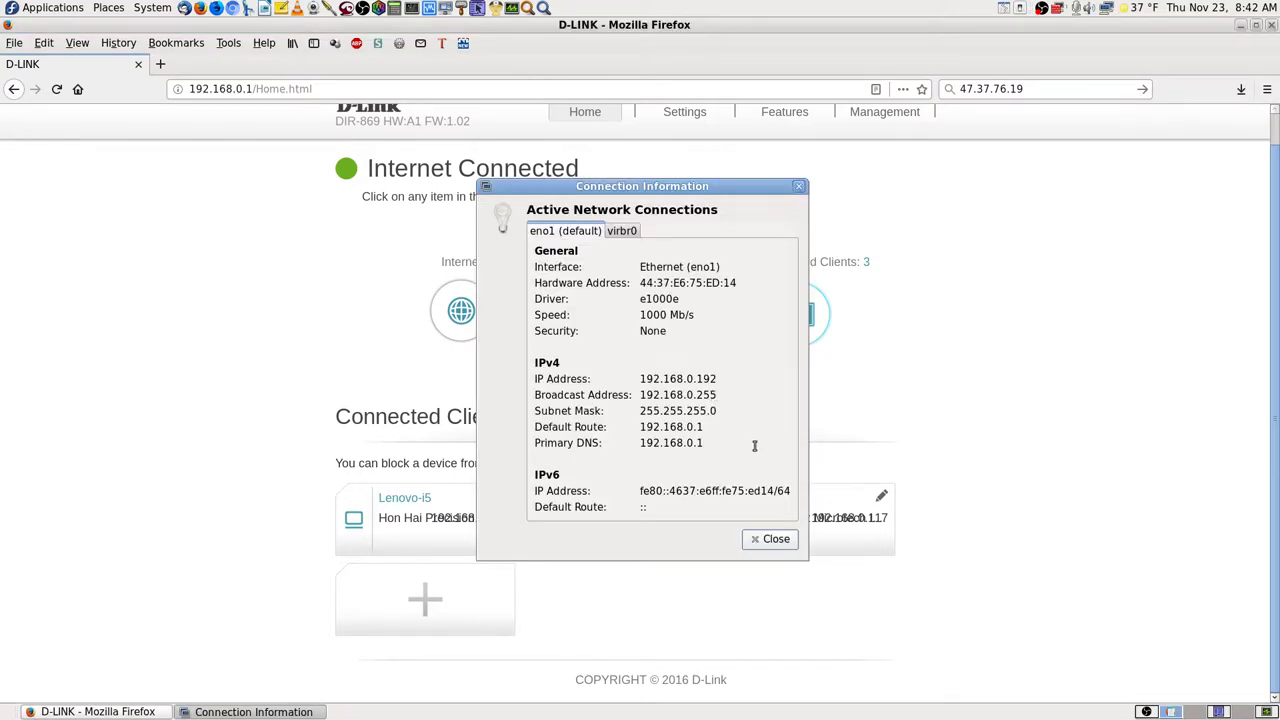
{"action": "left_click", "coordinate": [783, 539]}
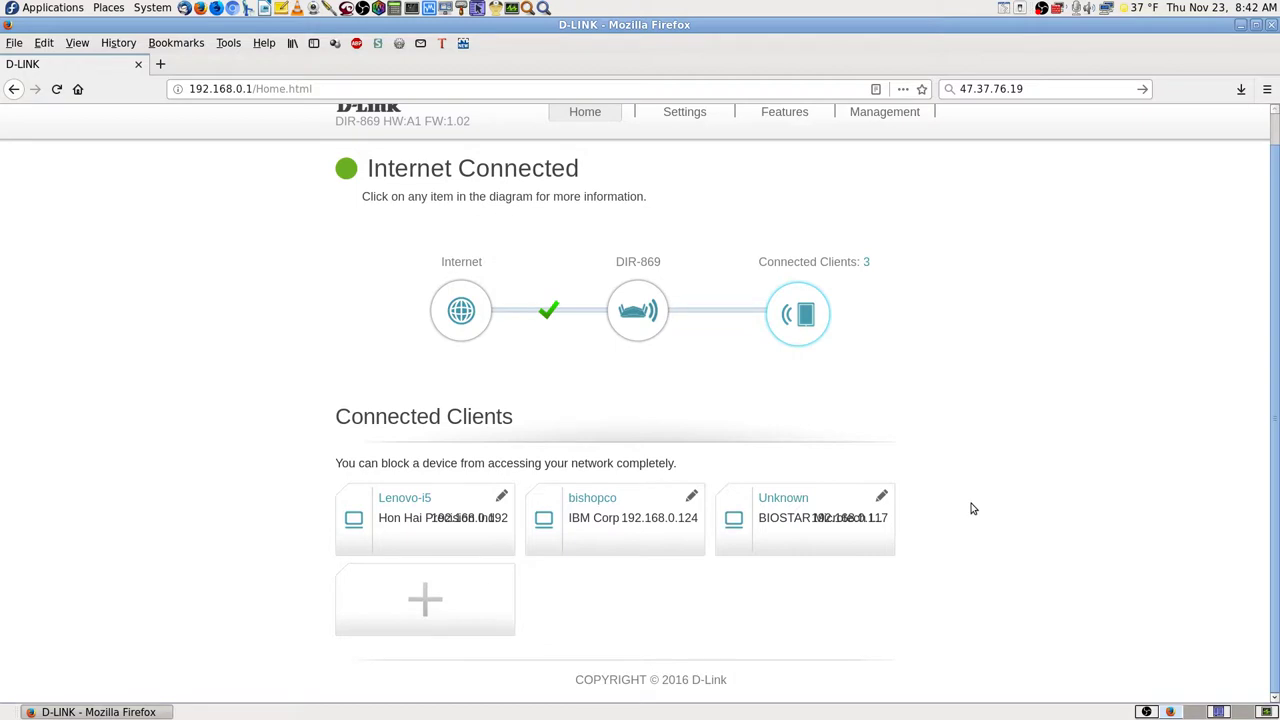
{"action": "scroll", "coordinate": [1010, 390], "scroll_direction": "up", "scroll_amount": 1}
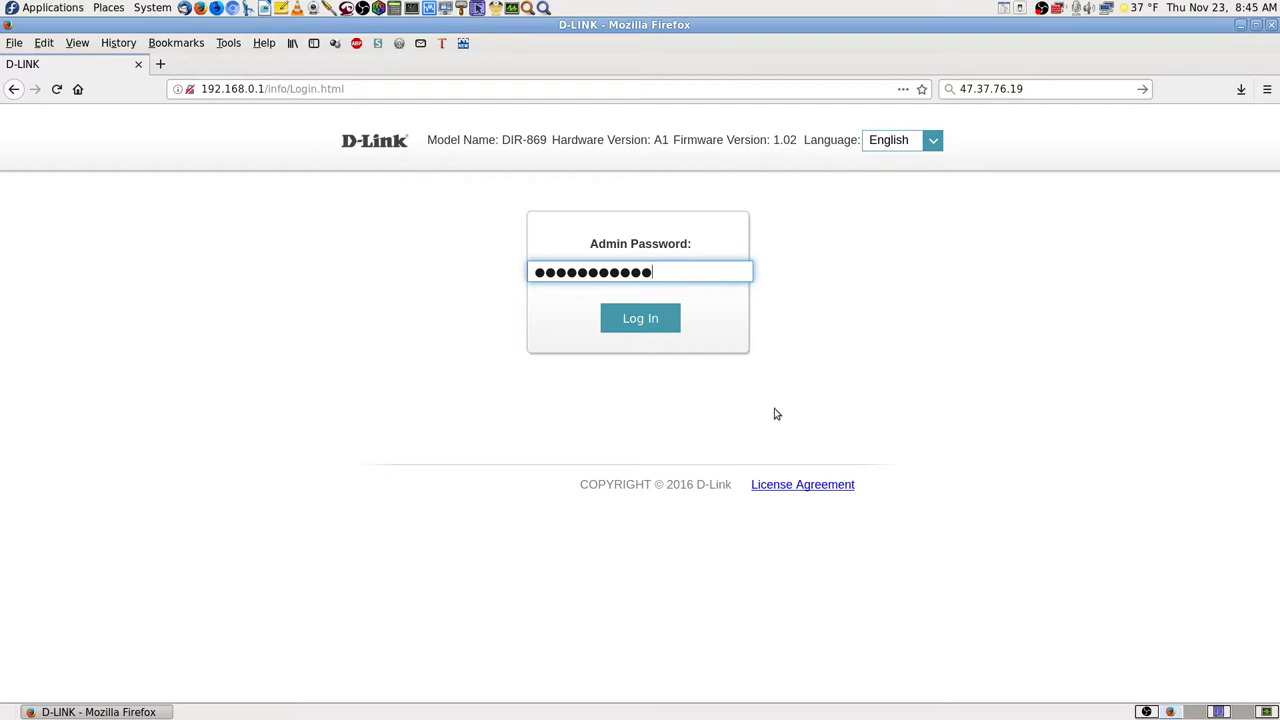
- Log in as admin and bring up the Features dropdown menu
{"action": "left_click", "coordinate": [651, 328]}
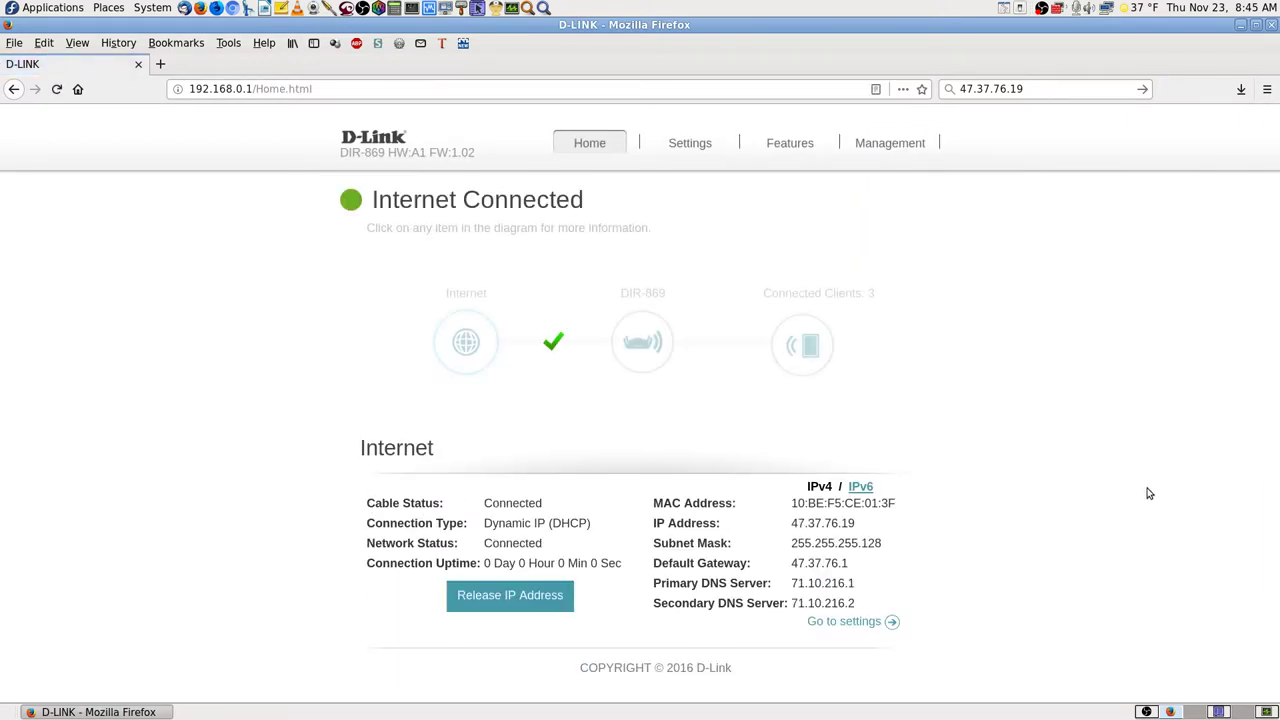
{"action": "mouse_move", "coordinate": [805, 144]}
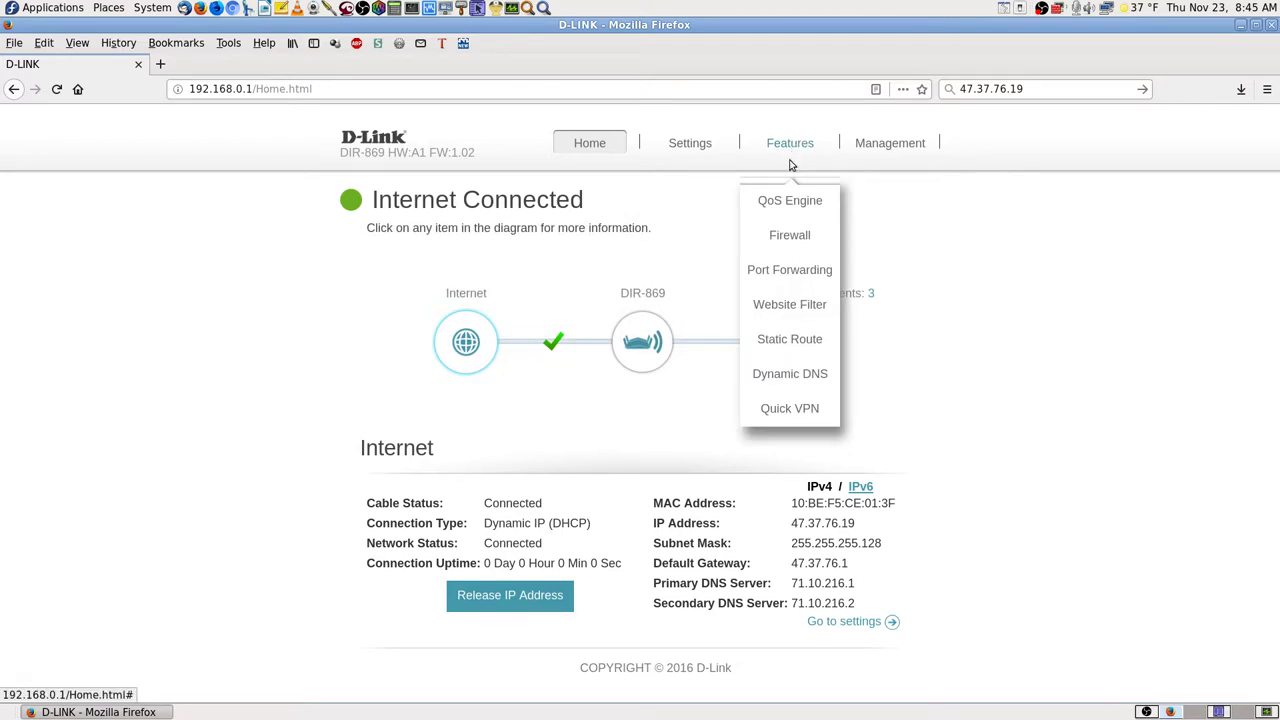
{"action": "mouse_move", "coordinate": [795, 150]}
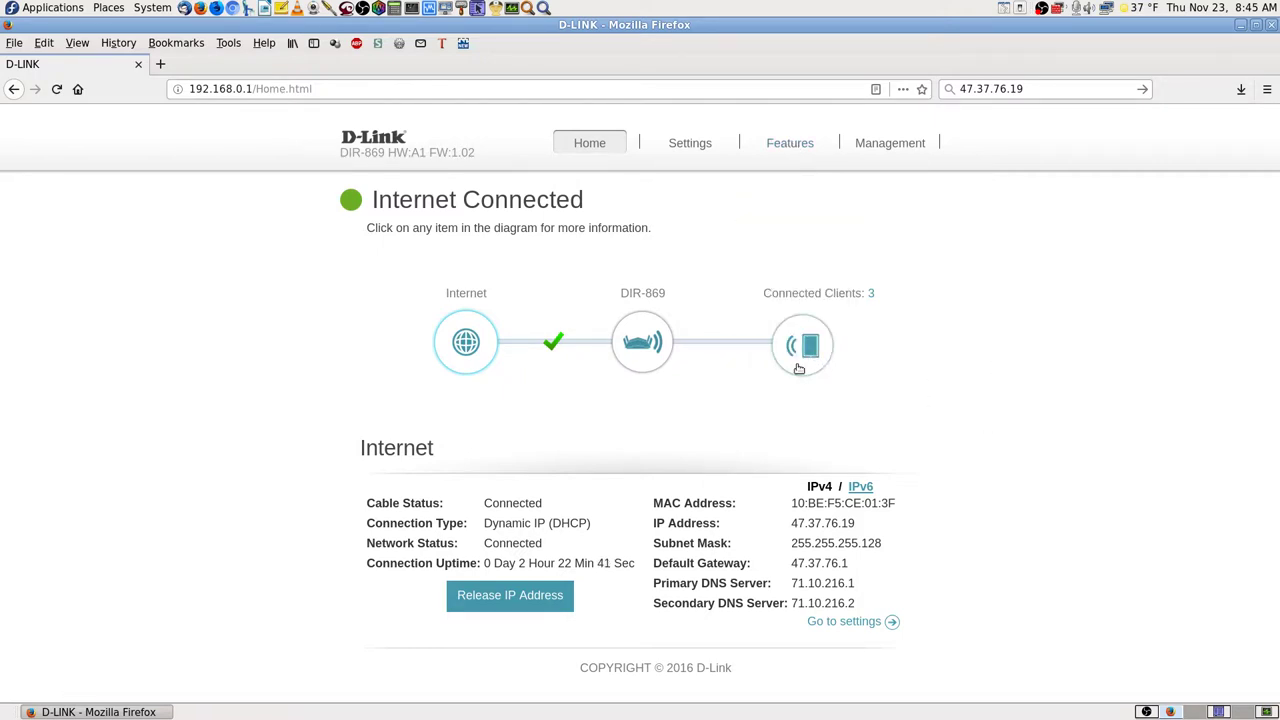
{"action": "mouse_move", "coordinate": [899, 155]}
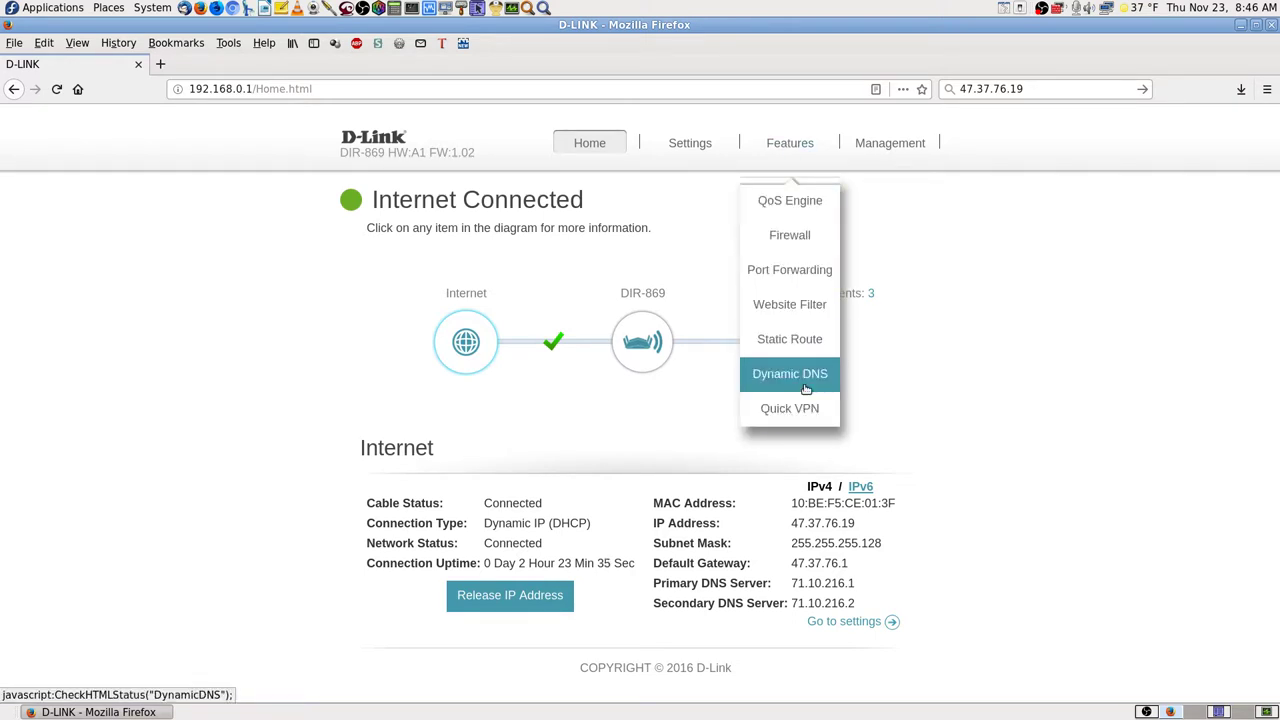
- Open Port Forwarding to show the IBM-Server rule forwarding TCP 80 to 192.168.0.124
{"action": "left_click", "coordinate": [800, 271]}
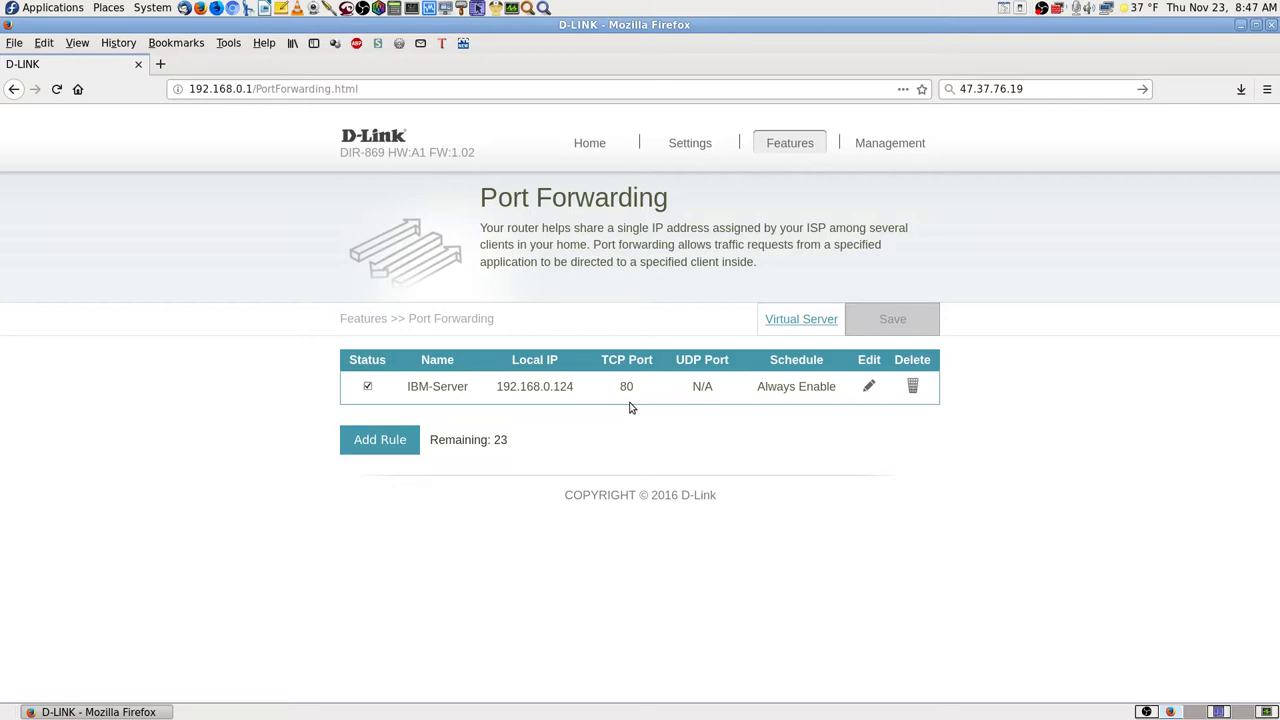
- Show the Virtual Server rules sending HTTP 80 and HTTPS 443 to 192.168.0.124
{"action": "left_click", "coordinate": [795, 326]}
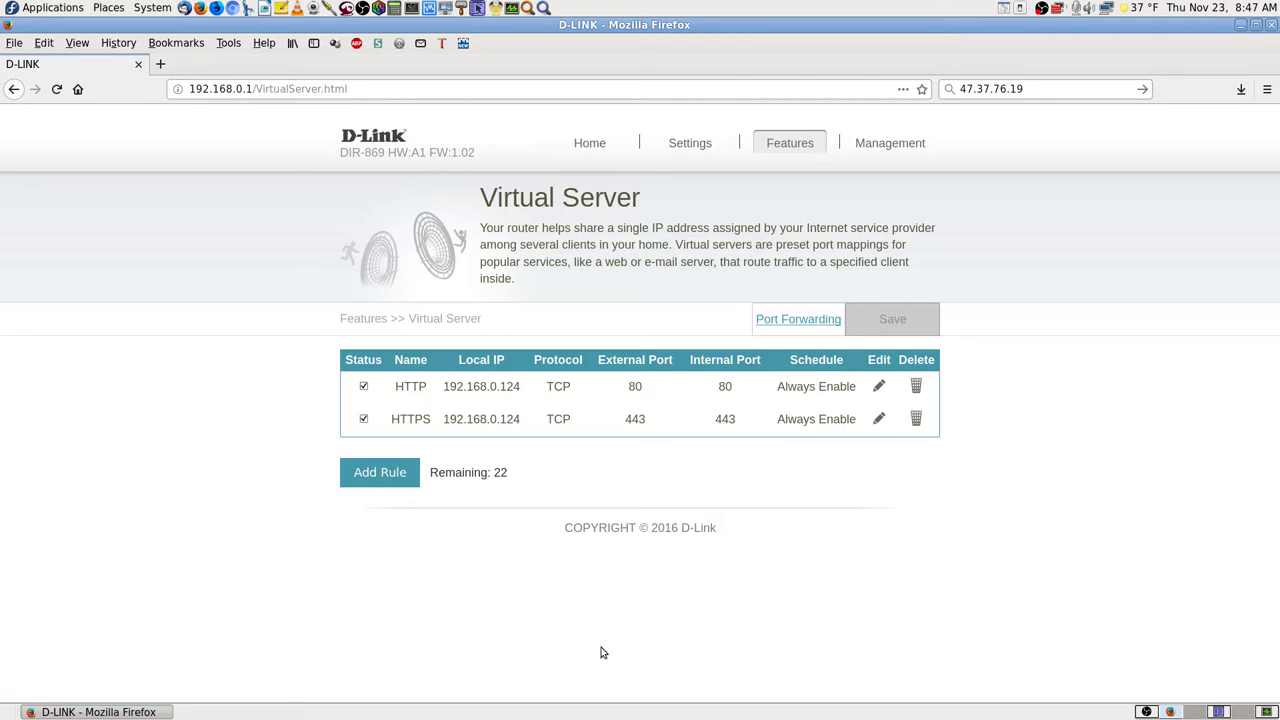
{"action": "left_click", "coordinate": [160, 64]}
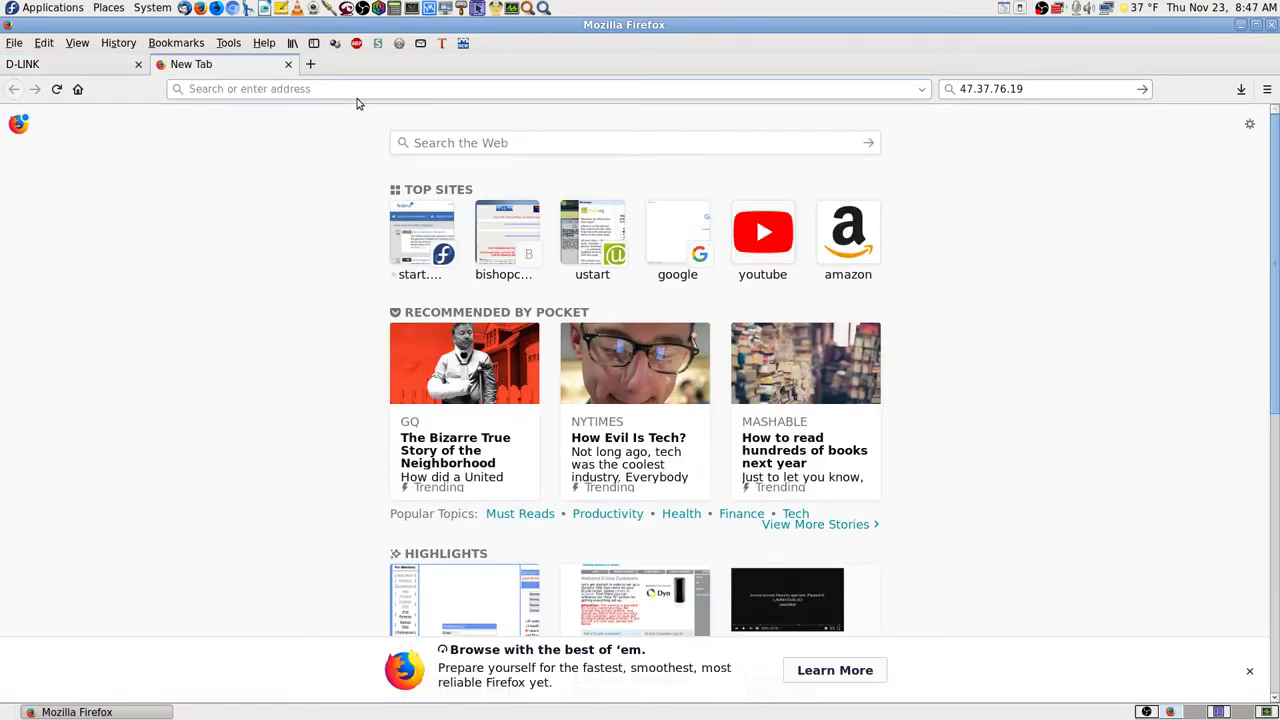
{"action": "type", "text": "bishop"}
{"action": "key", "text": "Right"}
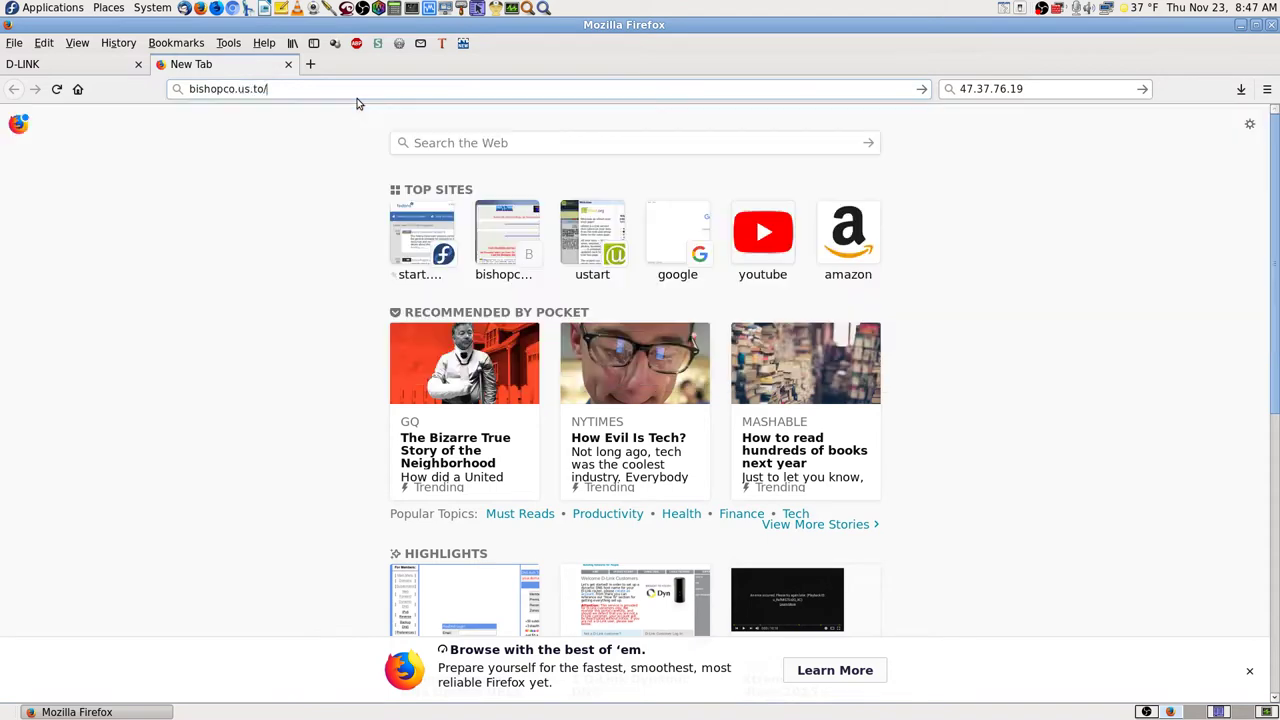
{"action": "key", "text": "Home"}
{"action": "type", "text": "https:"}
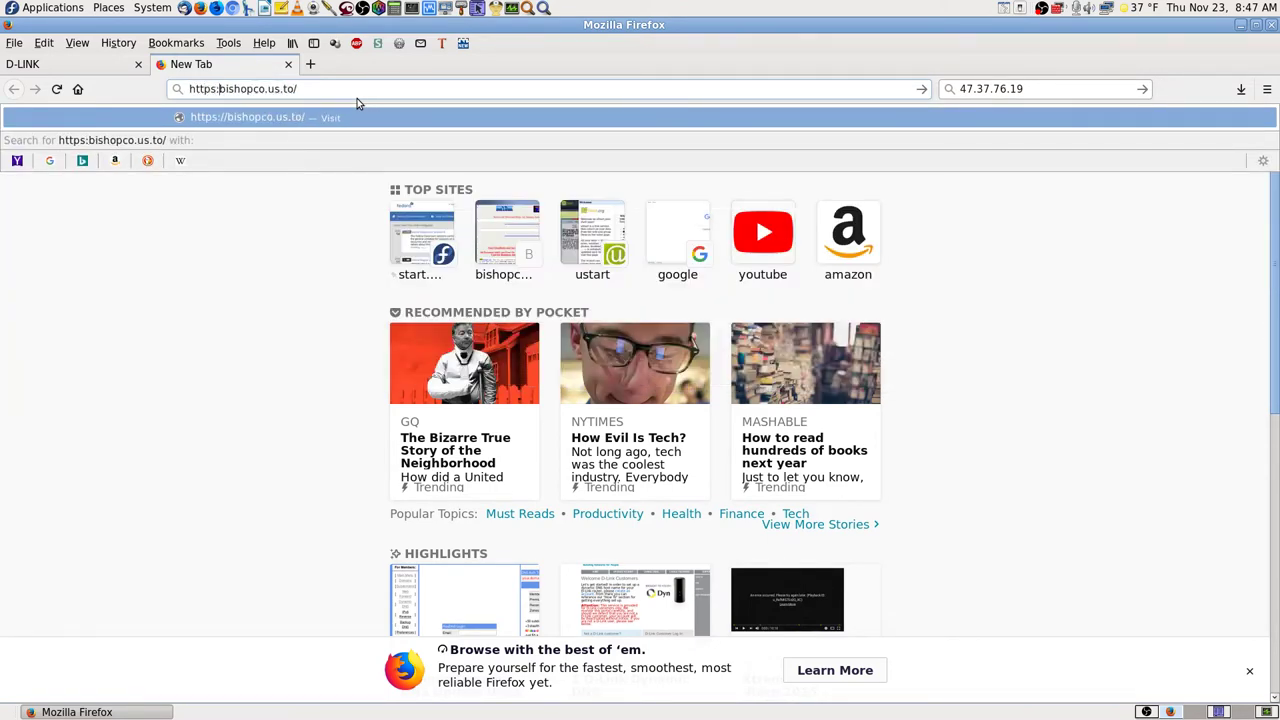
{"action": "type", "text": "//"}
{"action": "key", "text": "Return"}
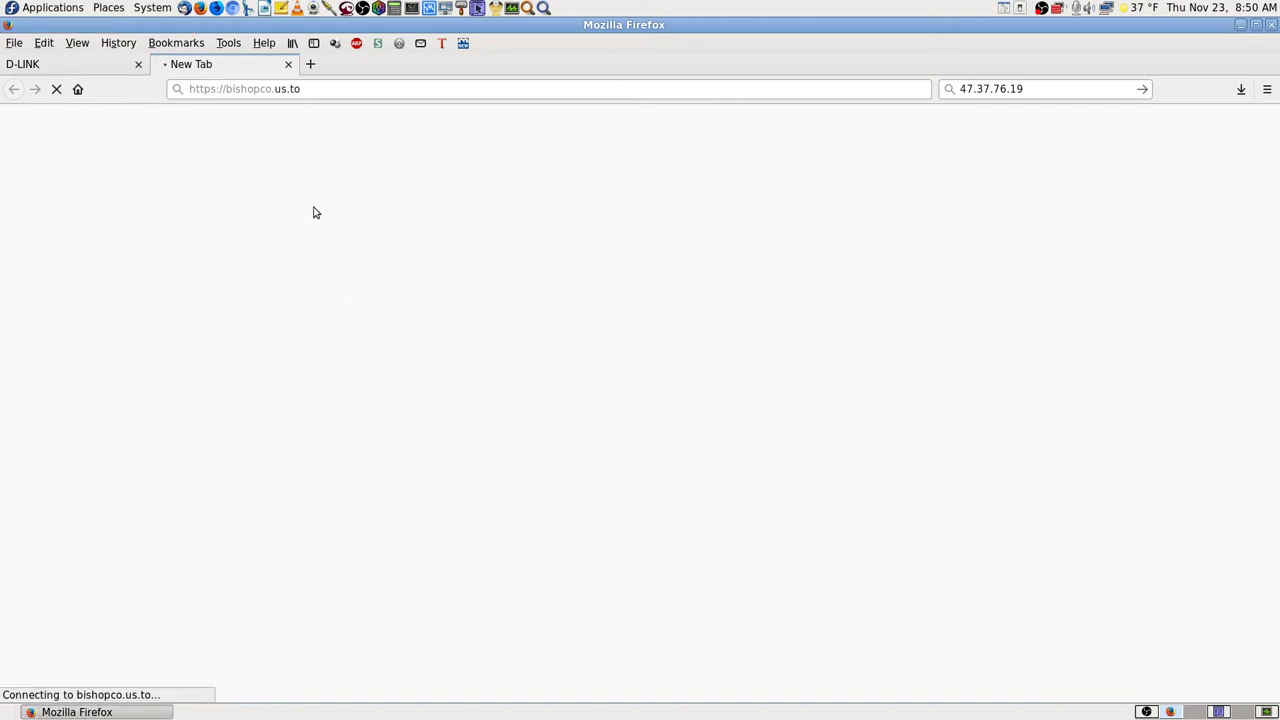
{"action": "left_click", "coordinate": [288, 64]}
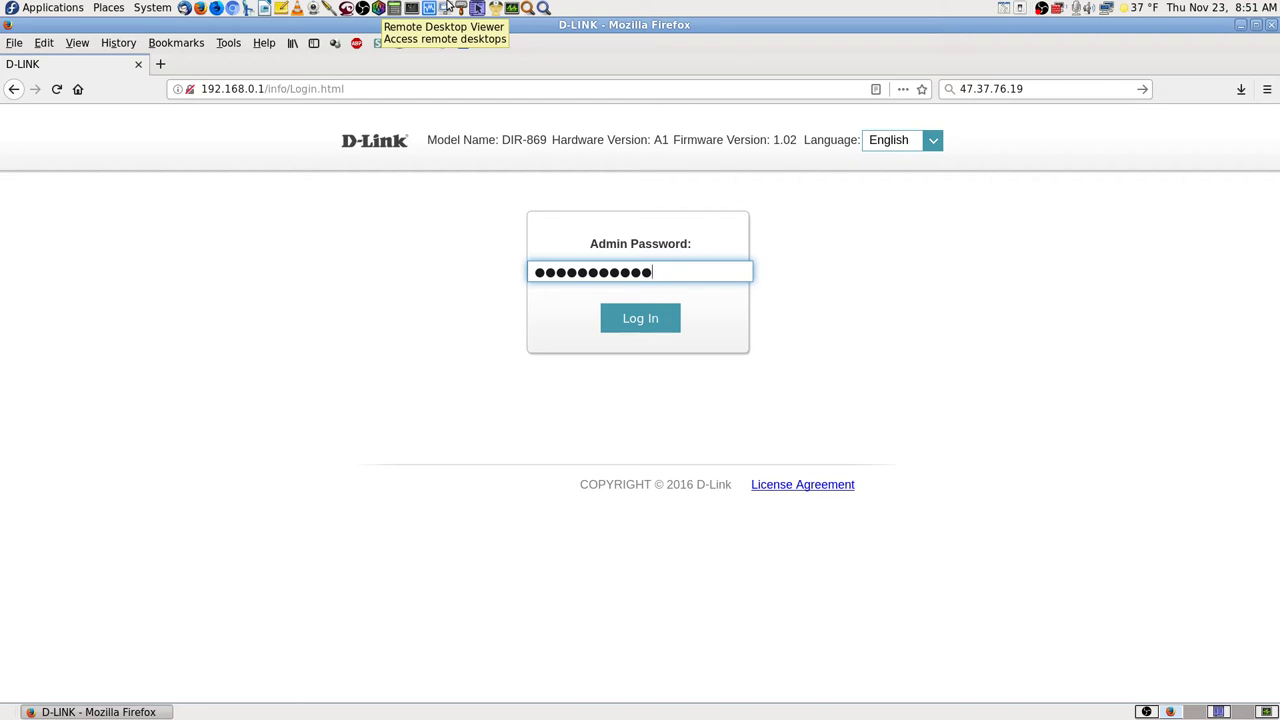
- Load bishopco.us.to in a new tab using the 'bis' address-bar autofill
{"action": "left_click", "coordinate": [160, 64]}
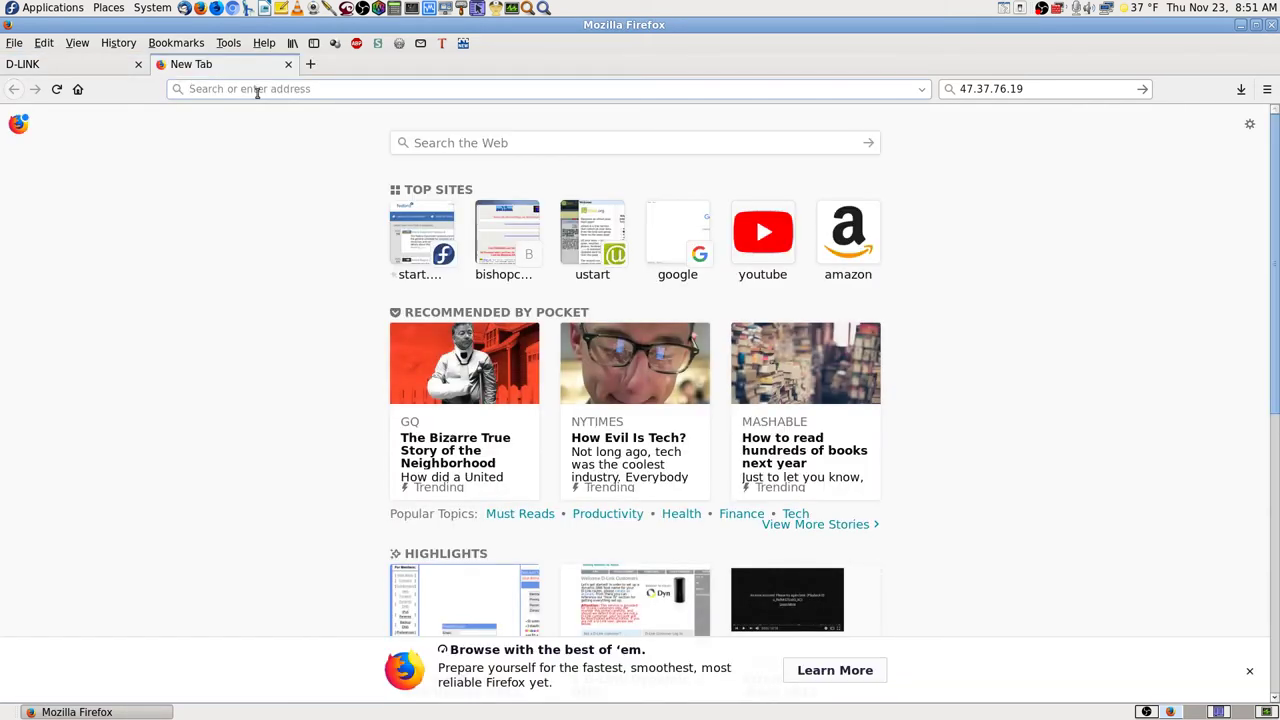
{"action": "type", "text": "bishopco.us.to/"}
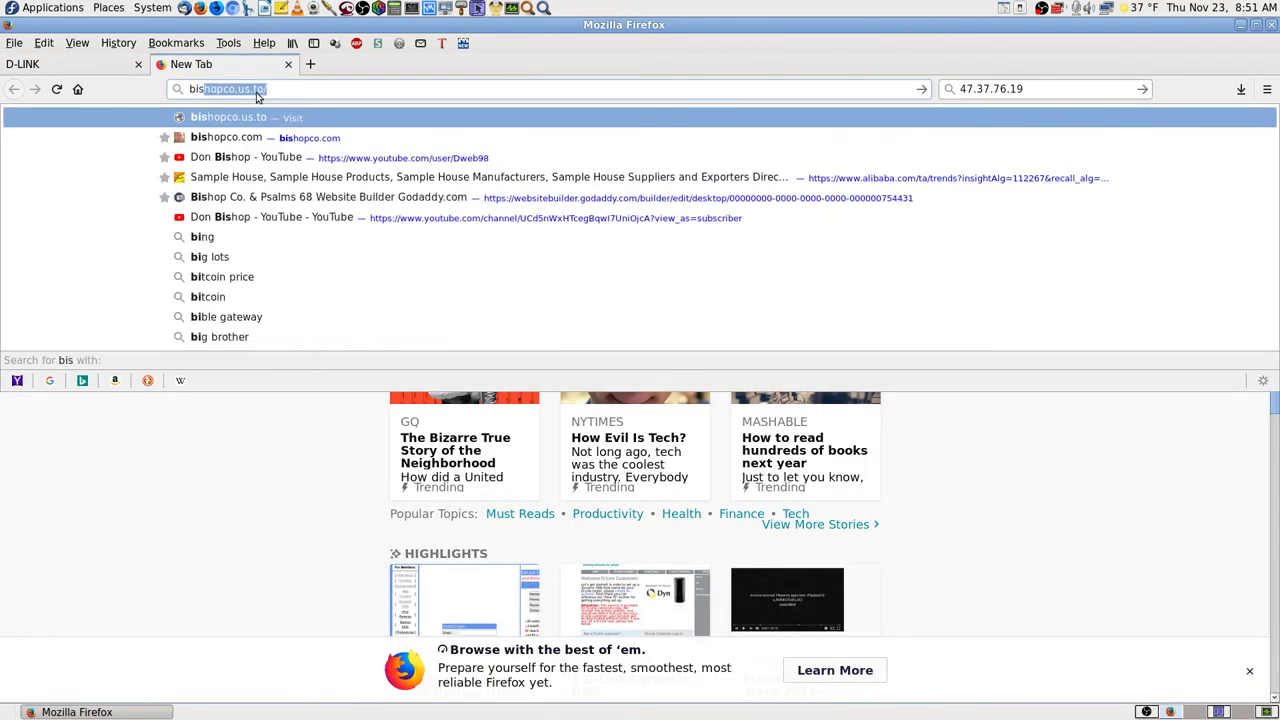
{"action": "key", "text": "Return"}
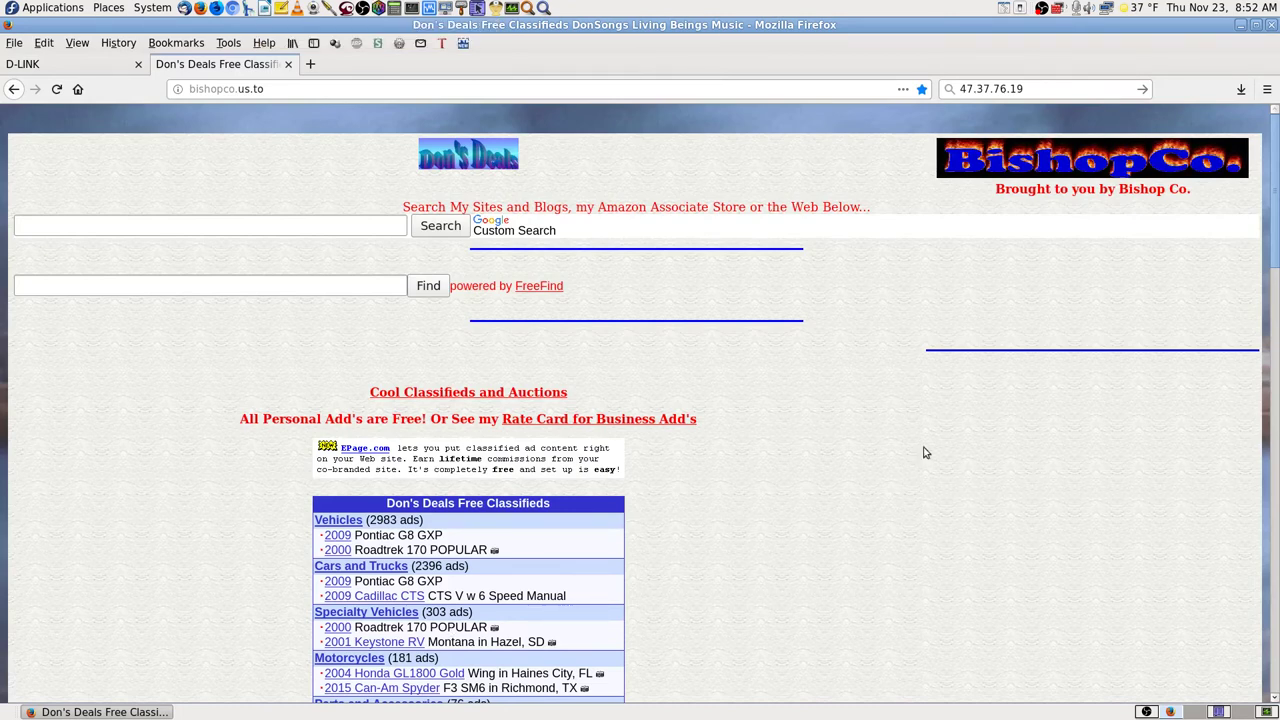
- Close the Don's Deals tab and switch OBS to the Beginning Titles No Sound scene
{"action": "left_click", "coordinate": [288, 64]}
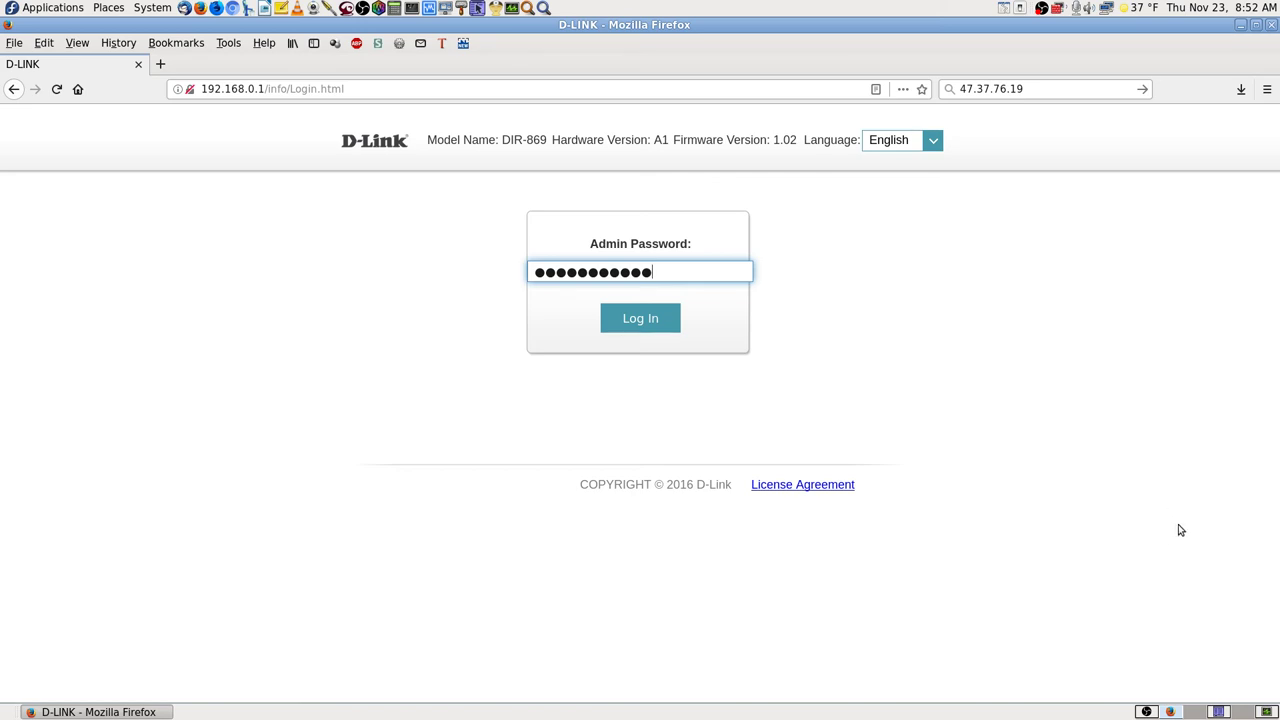
{"action": "left_click", "coordinate": [1147, 712]}
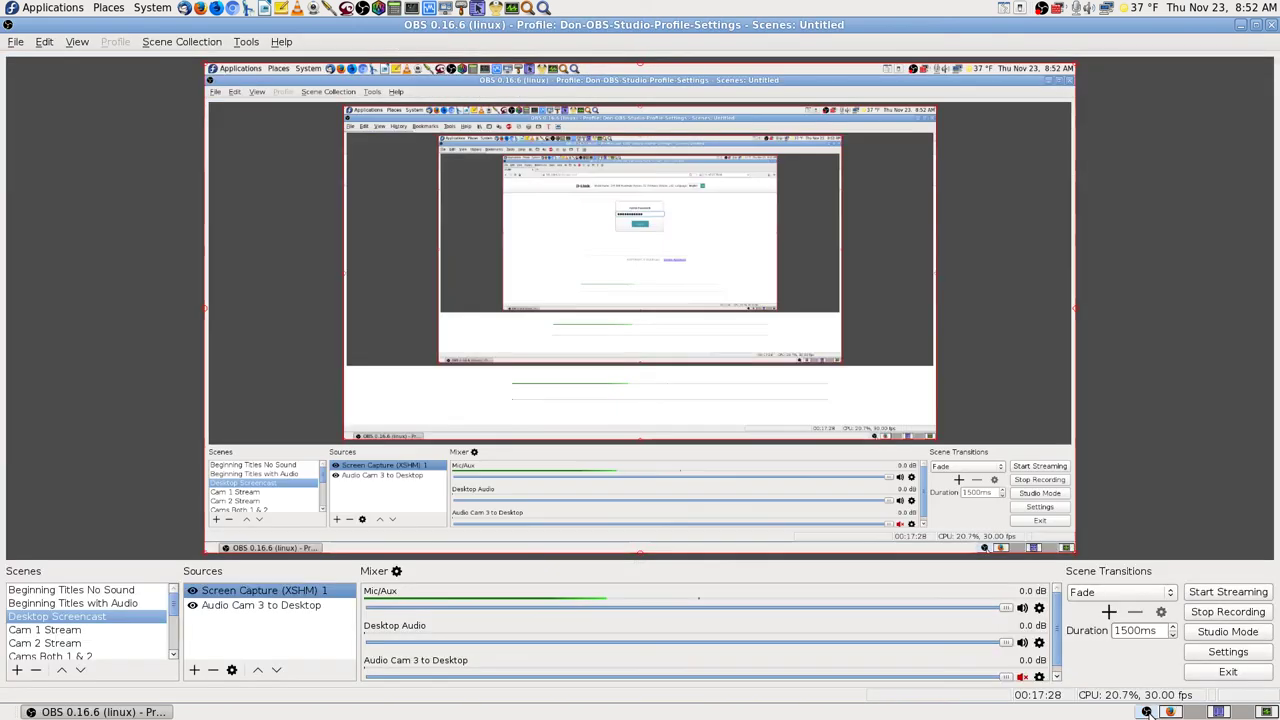
{"action": "left_click", "coordinate": [79, 594]}
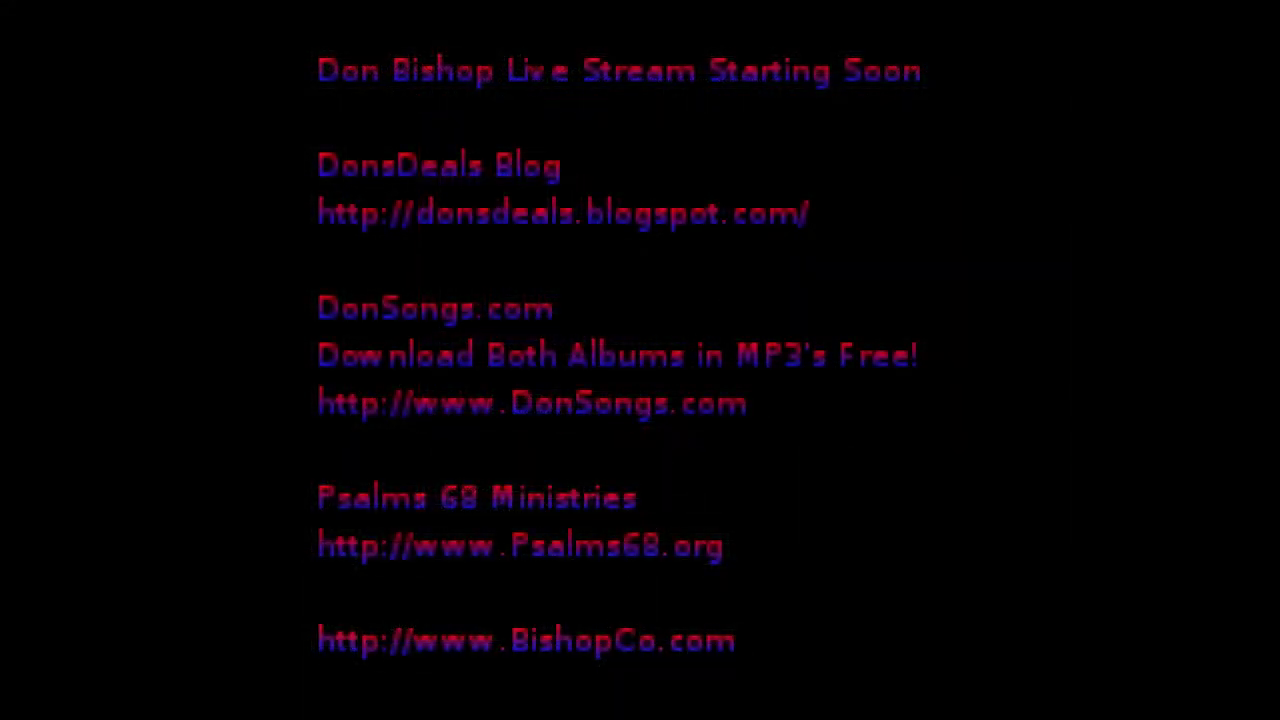